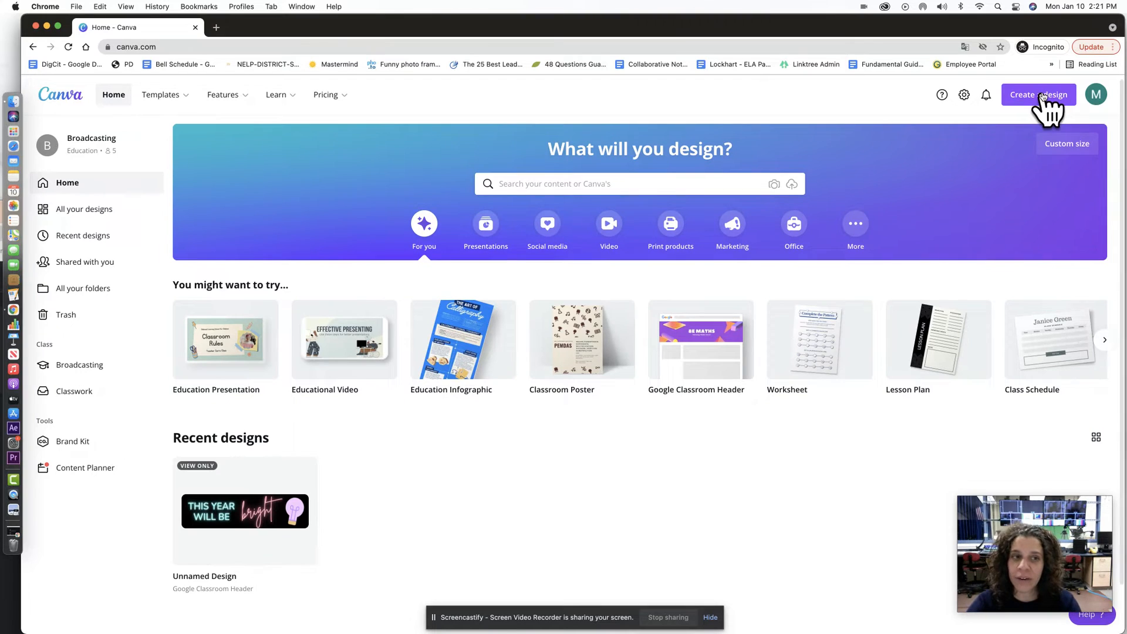
Step: Show the Create a design list and scroll to Poster, Flyer and Infographic
{"action": "left_click", "coordinate": [1043, 96]}
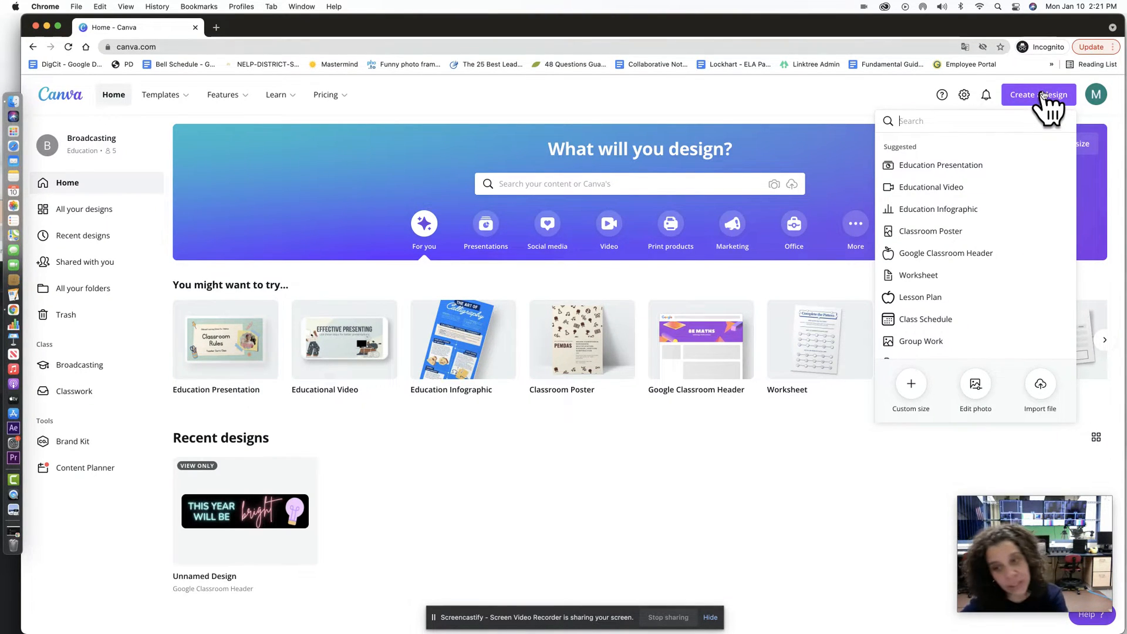
{"action": "scroll", "coordinate": [974, 250], "scroll_direction": "down", "scroll_amount": 10}
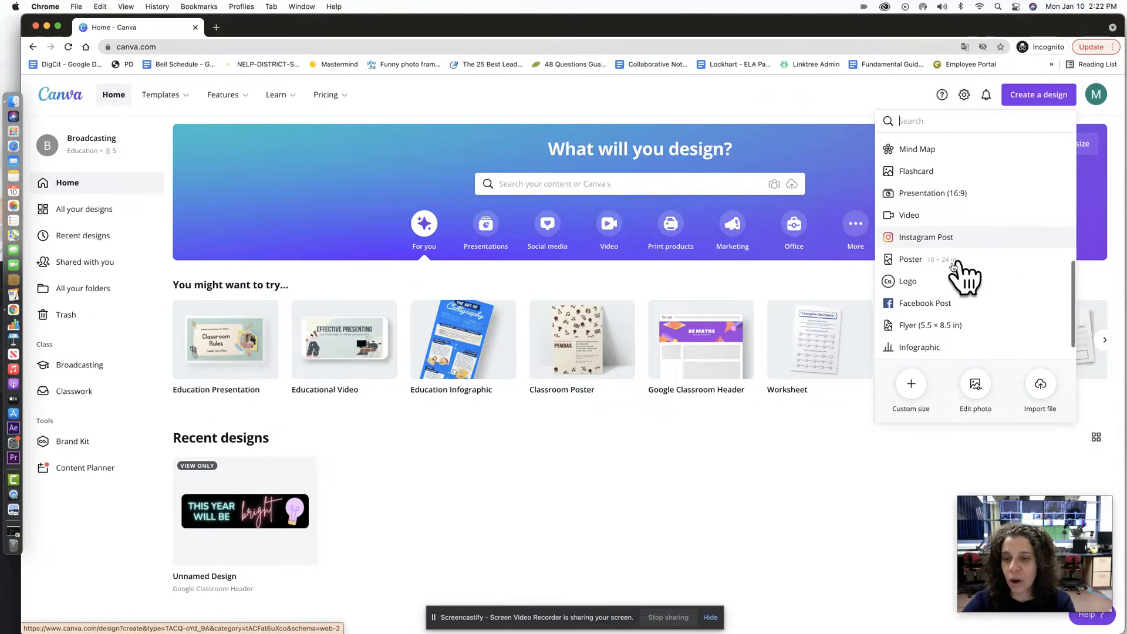
Step: Start a new Logo design, skip the tour, and apply the gold wreath Event Logo template
{"action": "left_click", "coordinate": [903, 284]}
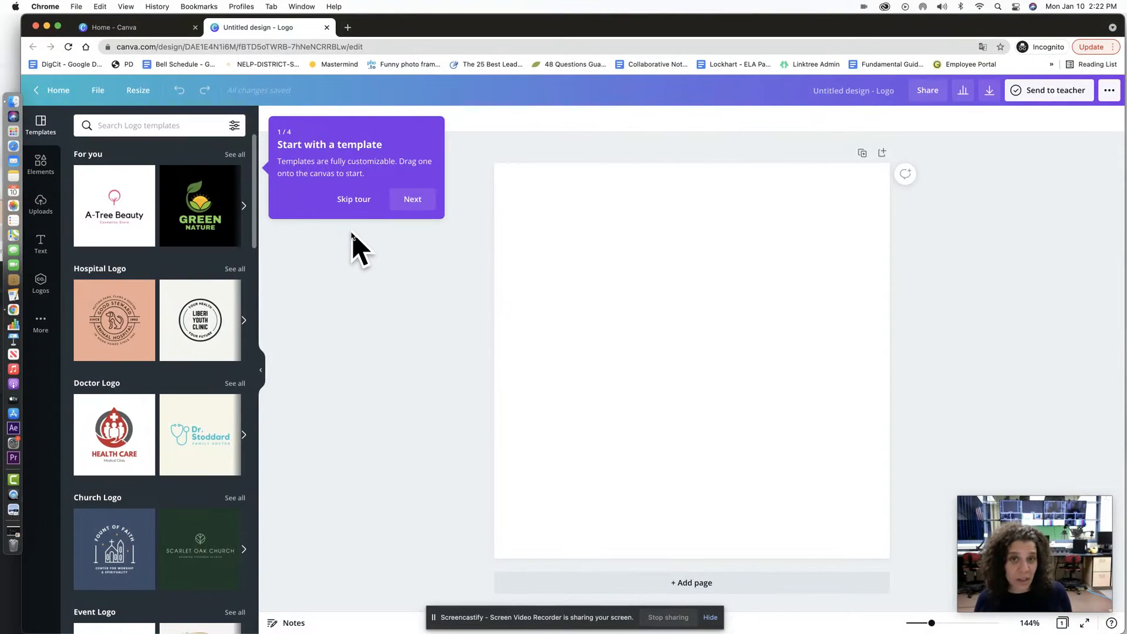
{"action": "left_click", "coordinate": [351, 201]}
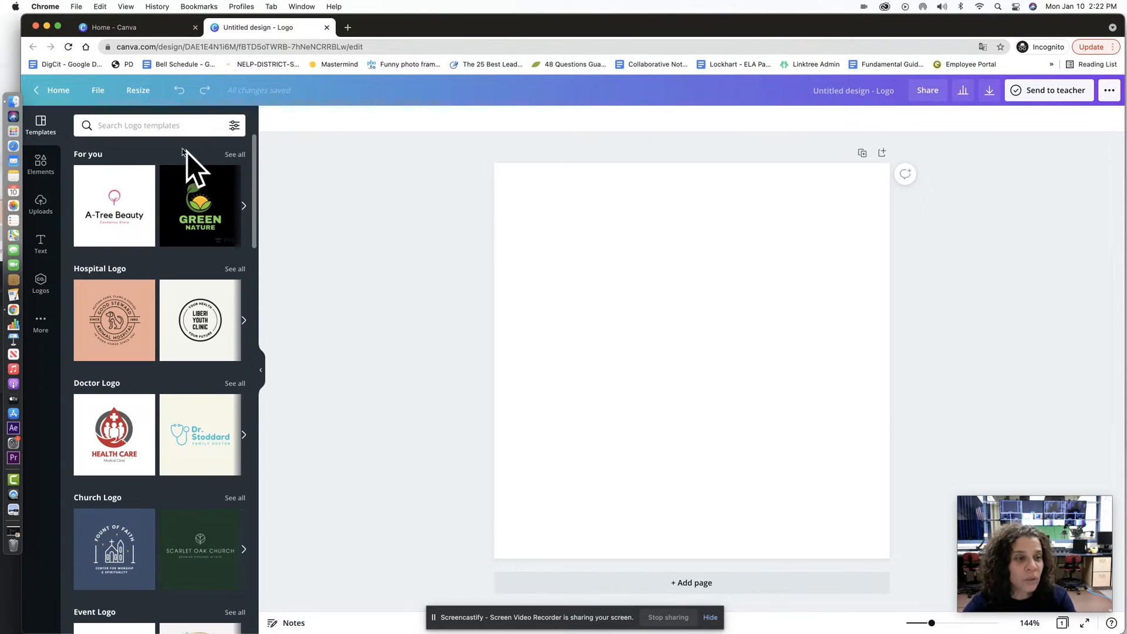
{"action": "scroll", "coordinate": [176, 244], "scroll_direction": "down", "scroll_amount": 5}
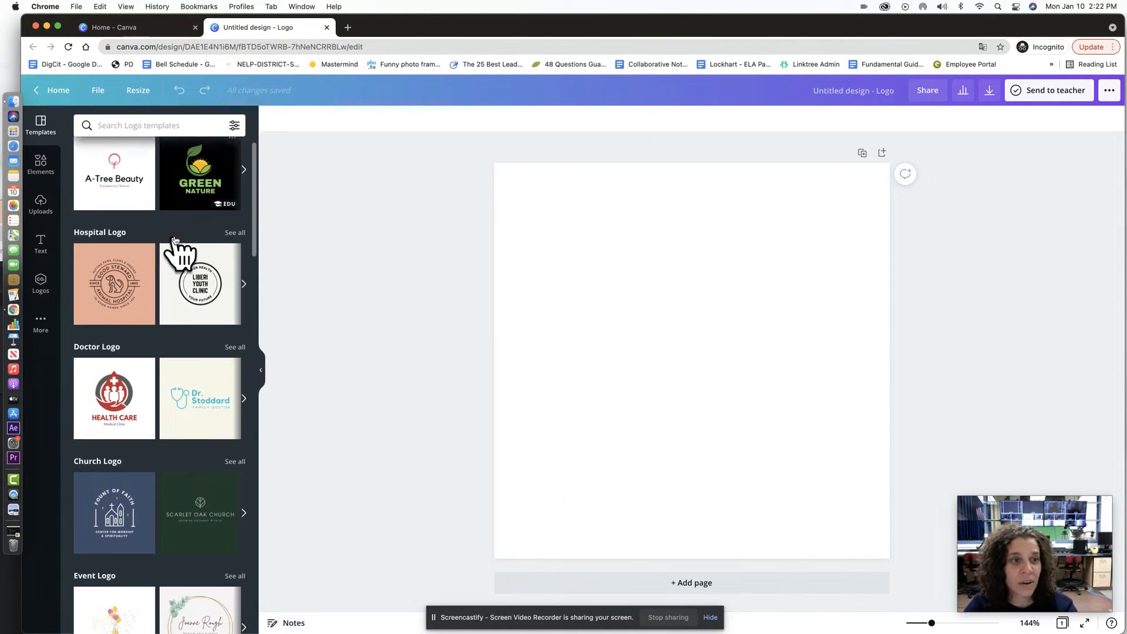
{"action": "scroll", "coordinate": [175, 241], "scroll_direction": "down", "scroll_amount": 3}
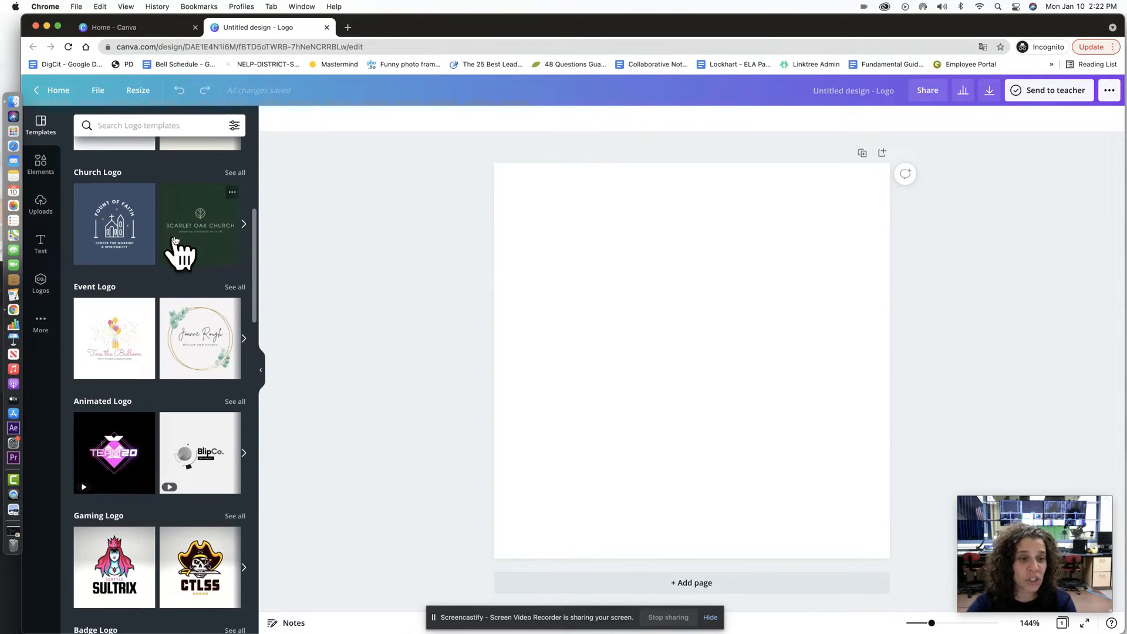
{"action": "scroll", "coordinate": [174, 241], "scroll_direction": "down", "scroll_amount": 1}
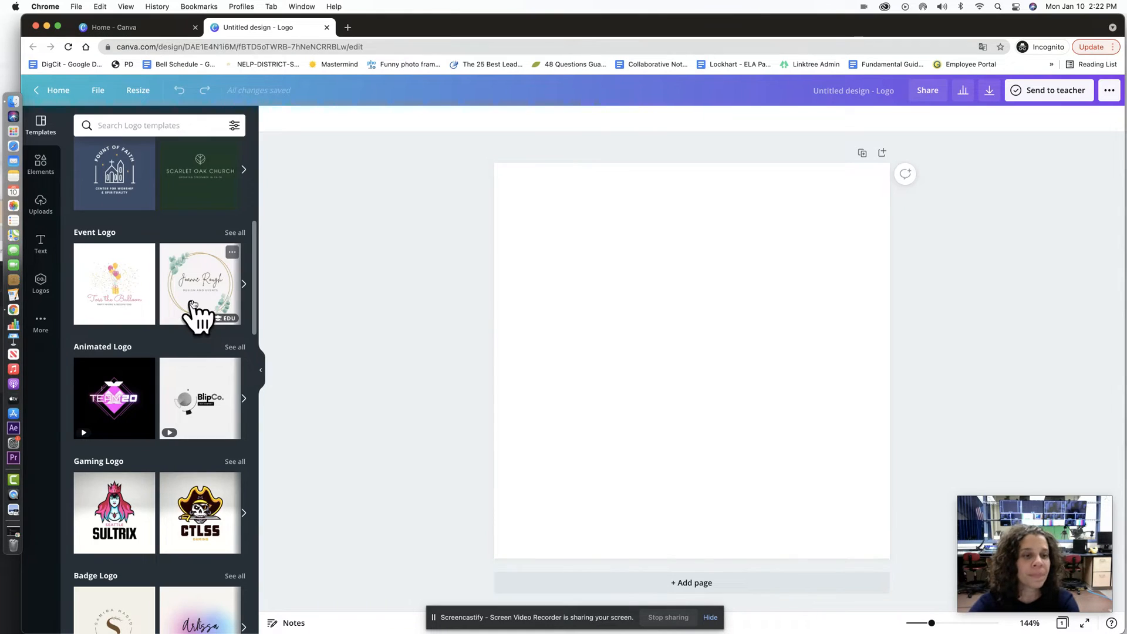
{"action": "left_click", "coordinate": [194, 304]}
{"action": "scroll", "coordinate": [196, 315], "scroll_direction": "up", "scroll_amount": 2}
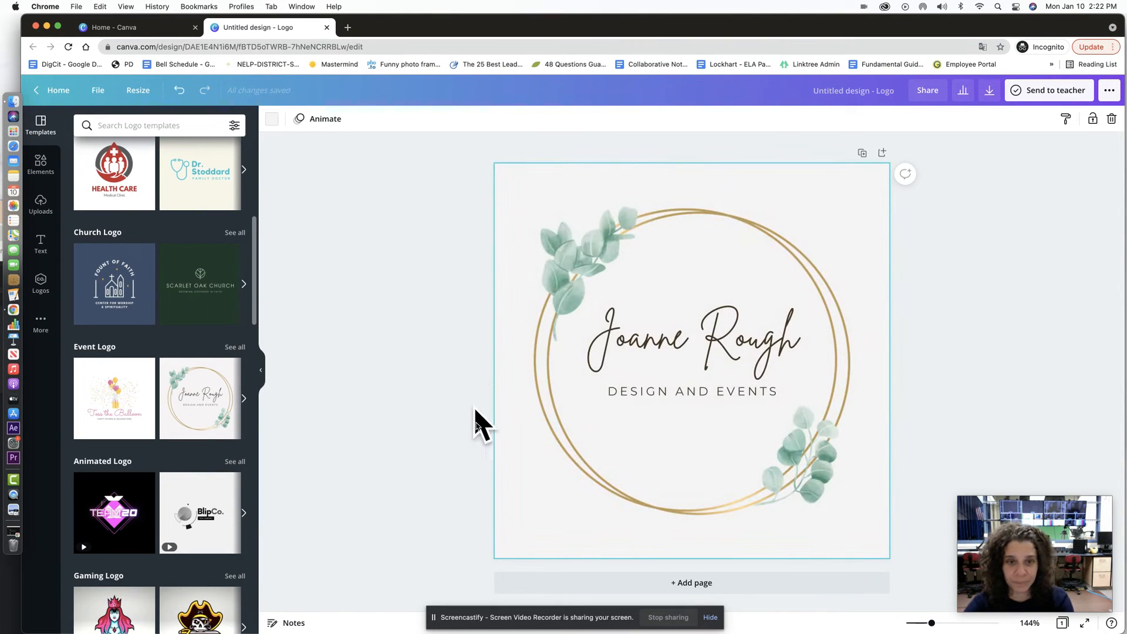
Step: Apply the Solar filter to the wreath image after trying Festive
{"action": "left_click", "coordinate": [591, 253]}
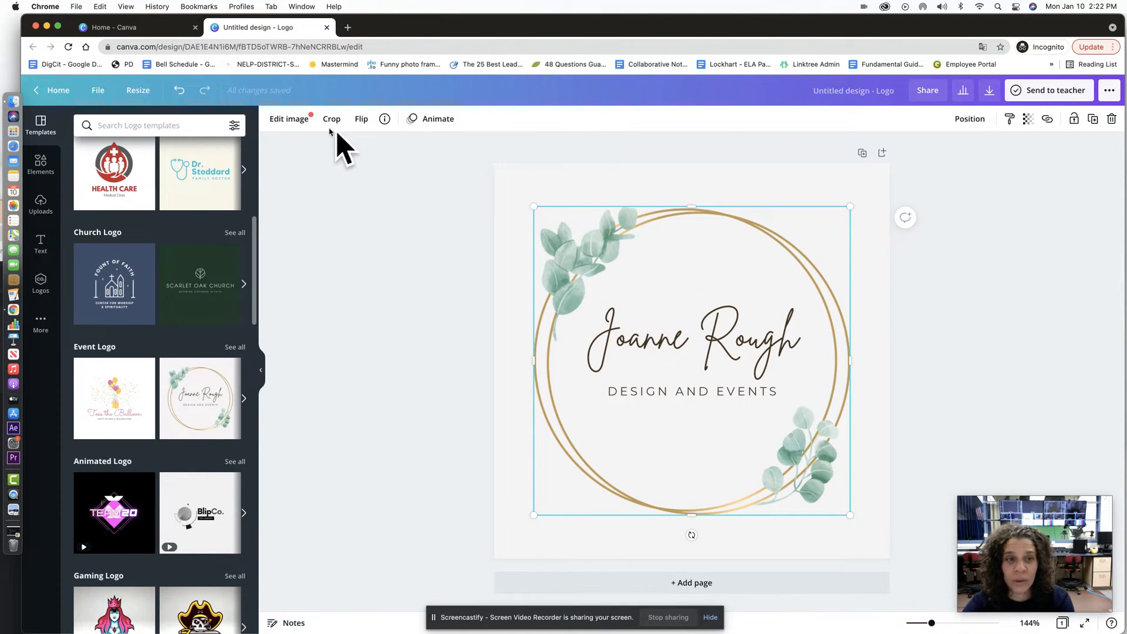
{"action": "left_click", "coordinate": [294, 120]}
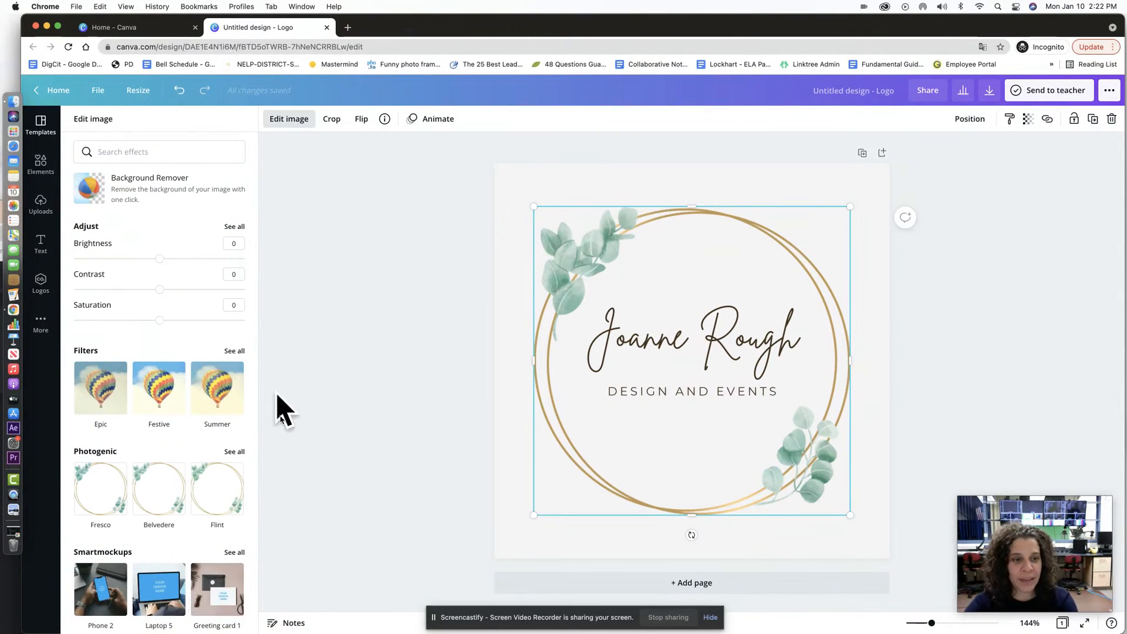
{"action": "scroll", "coordinate": [218, 418], "scroll_direction": "down", "scroll_amount": 3}
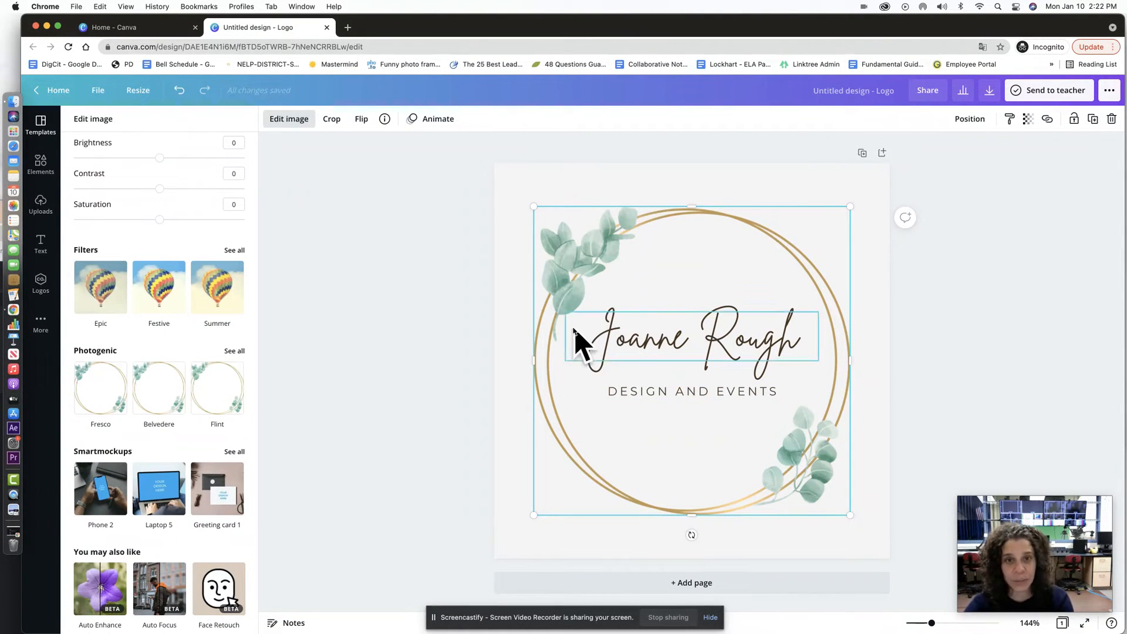
{"action": "scroll", "coordinate": [197, 378], "scroll_direction": "down", "scroll_amount": 2}
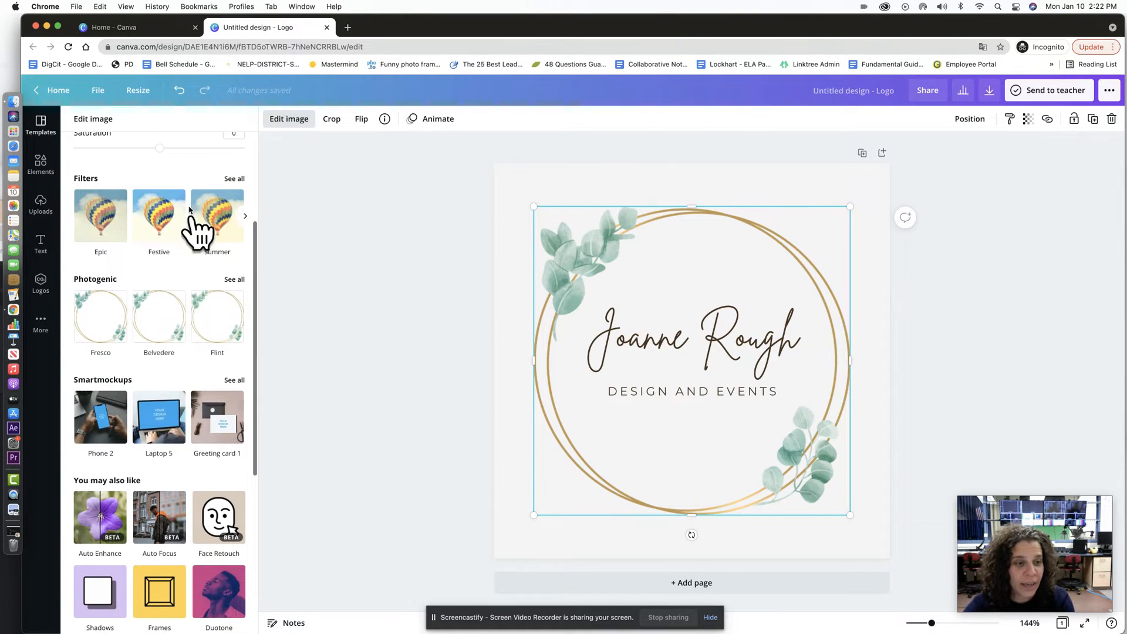
{"action": "left_click", "coordinate": [162, 222]}
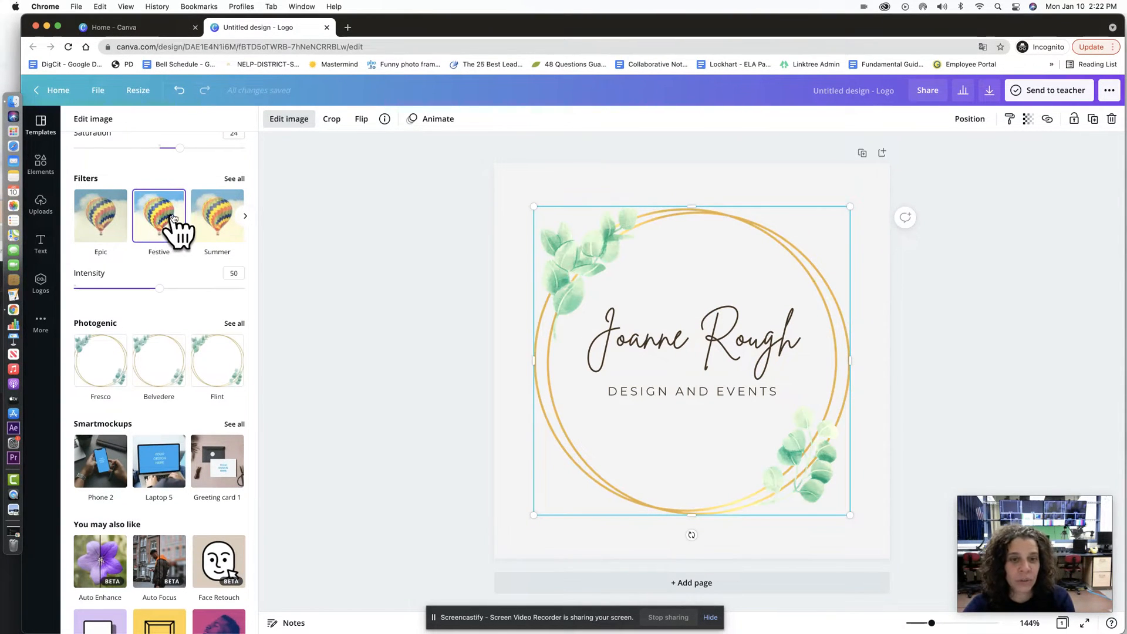
{"action": "left_click", "coordinate": [245, 216]}
{"action": "left_click", "coordinate": [222, 216]}
{"action": "scroll", "coordinate": [176, 188], "scroll_direction": "up", "scroll_amount": 2}
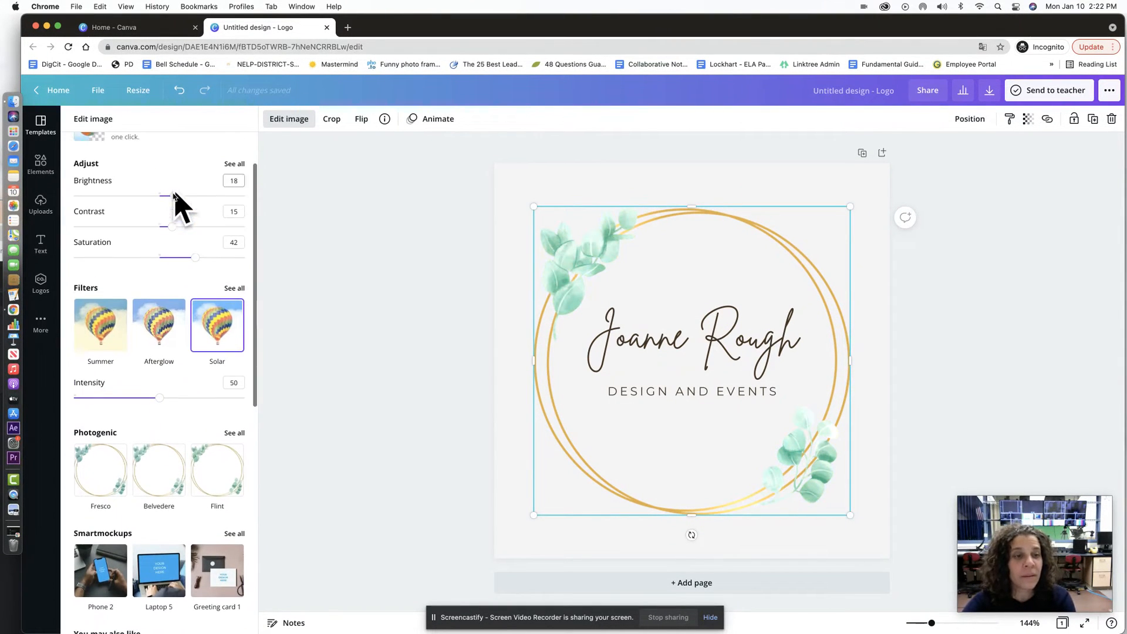
Step: Set the wreath's saturation to -68, contrast to 100 and brightness to -86
{"action": "left_click_drag", "start_coordinate": [175, 256], "coordinate": [101, 259]}
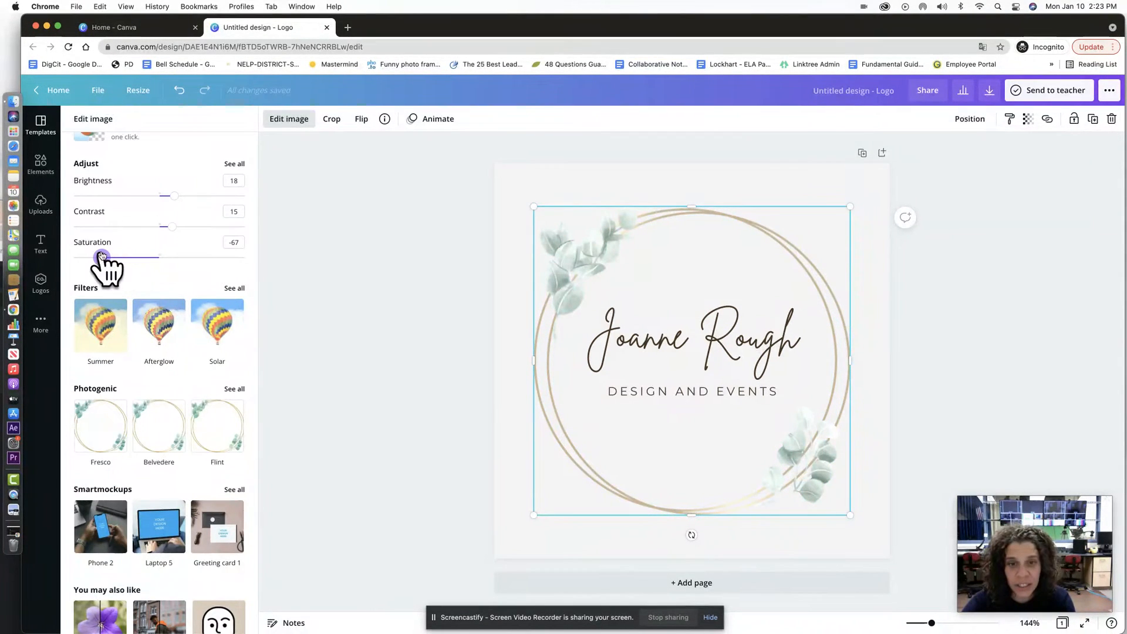
{"action": "left_click_drag", "start_coordinate": [172, 226], "coordinate": [245, 226]}
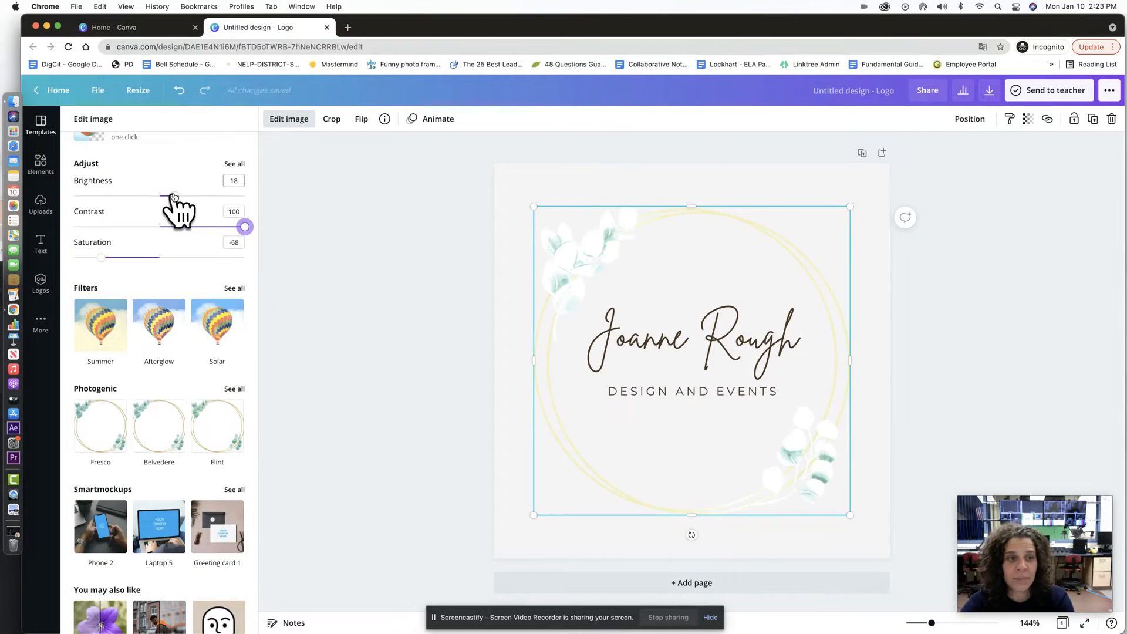
{"action": "left_click_drag", "start_coordinate": [175, 196], "coordinate": [86, 196]}
{"action": "scroll", "coordinate": [143, 203], "scroll_direction": "up", "scroll_amount": 2}
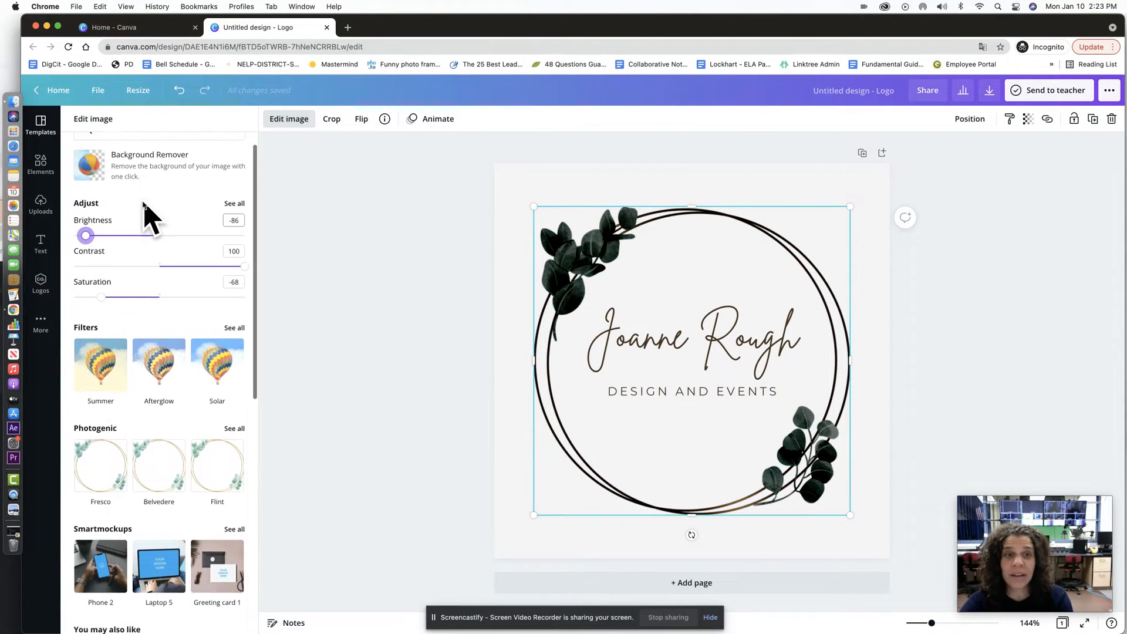
{"action": "scroll", "coordinate": [144, 202], "scroll_direction": "up", "scroll_amount": 1}
Step: Flip the wreath horizontally and choose Pop after trying Fade, Pan and Photo Zoom
{"action": "left_click", "coordinate": [363, 120]}
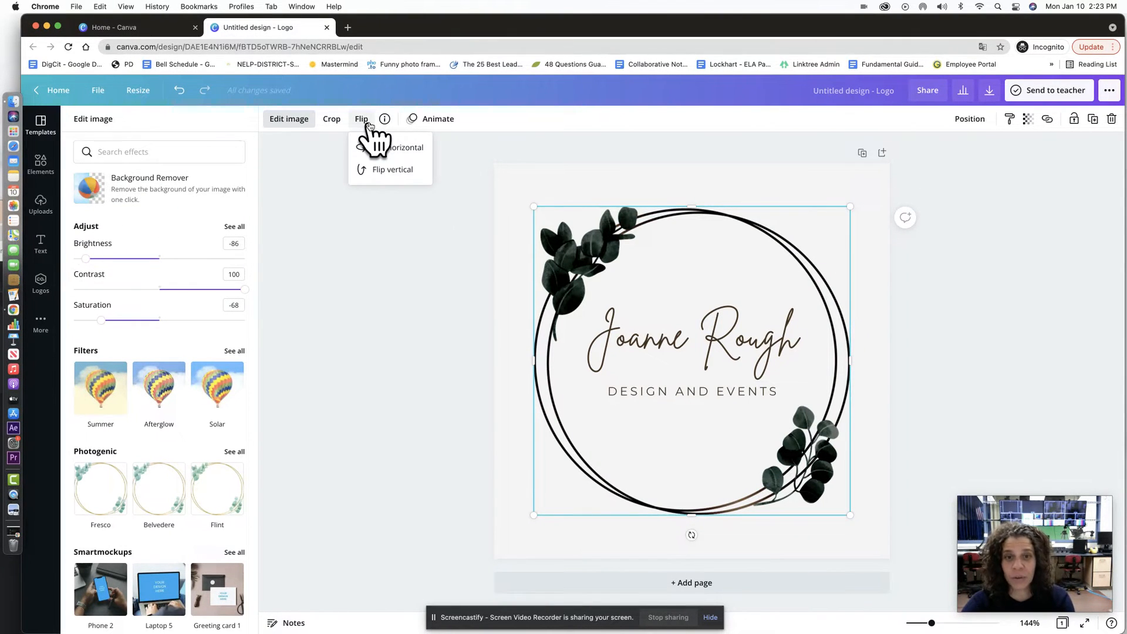
{"action": "left_click", "coordinate": [387, 148]}
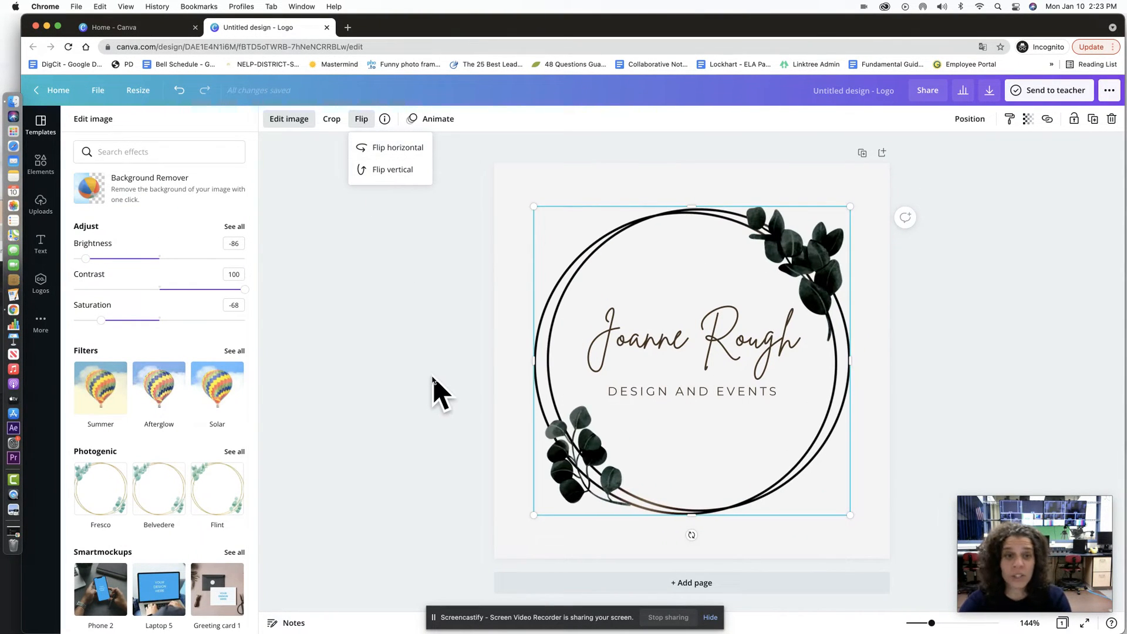
{"action": "left_click", "coordinate": [432, 119]}
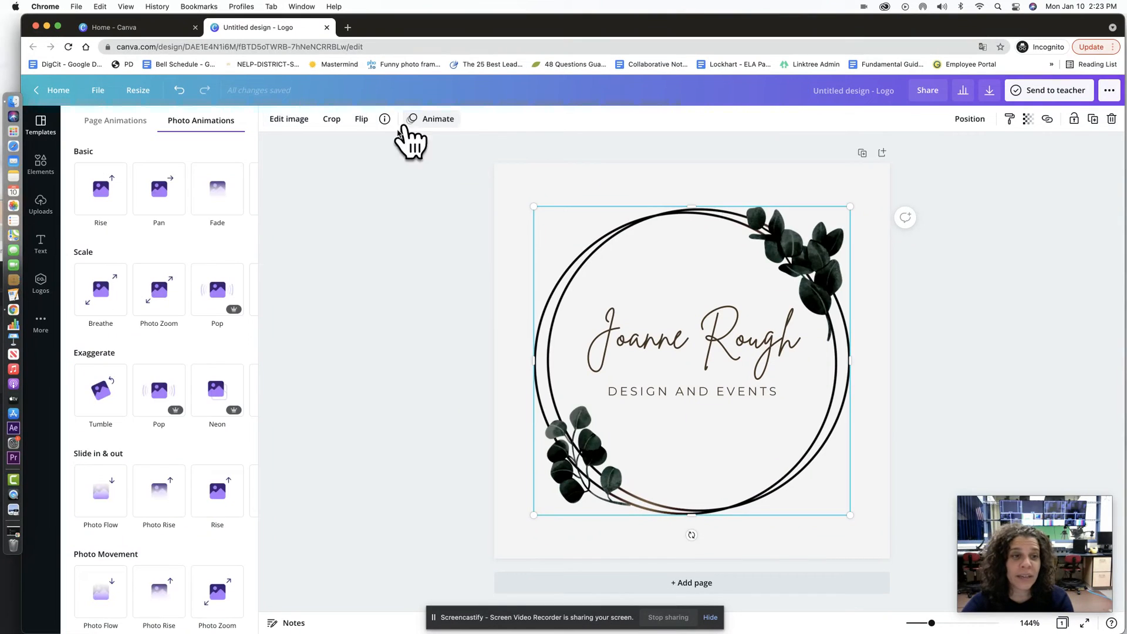
{"action": "left_click", "coordinate": [216, 201]}
{"action": "left_click", "coordinate": [160, 197]}
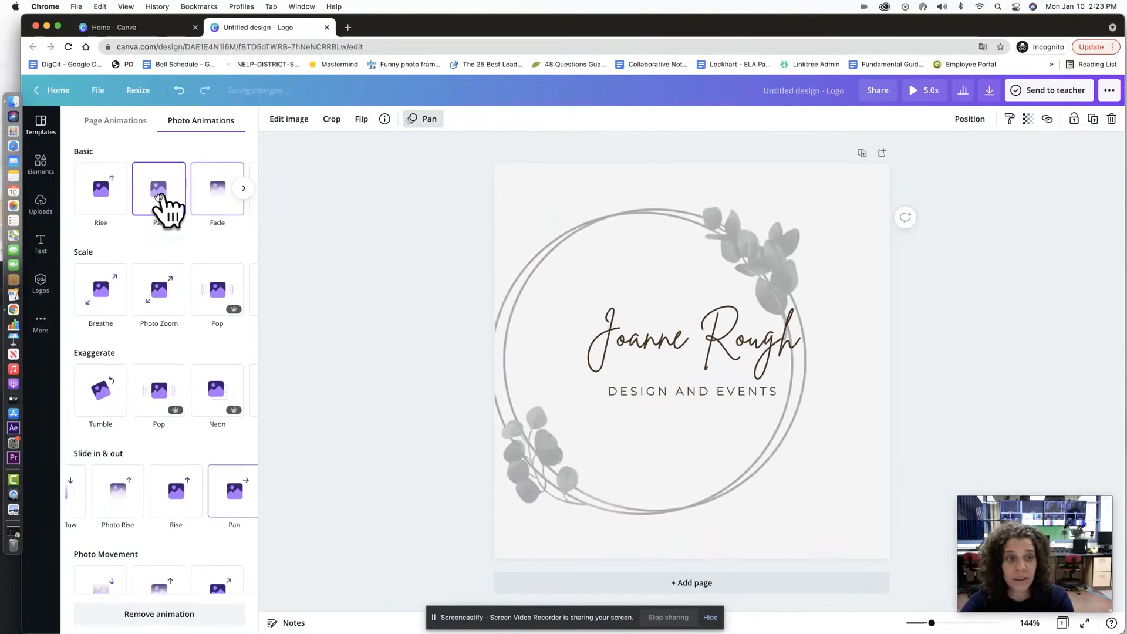
{"action": "left_click", "coordinate": [163, 301]}
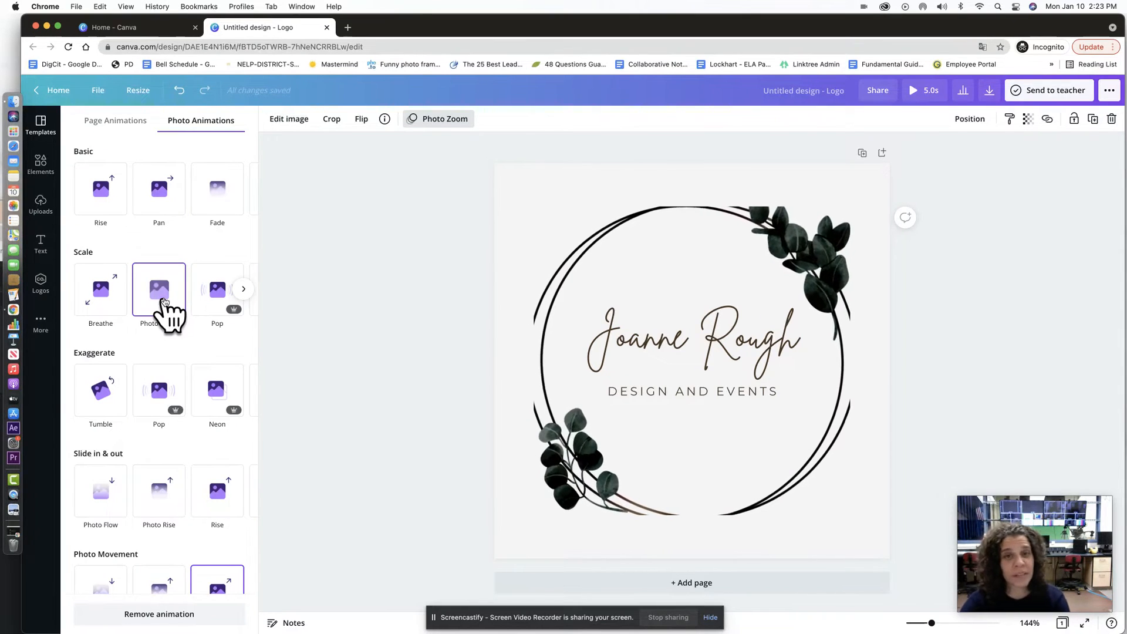
{"action": "left_click", "coordinate": [219, 296]}
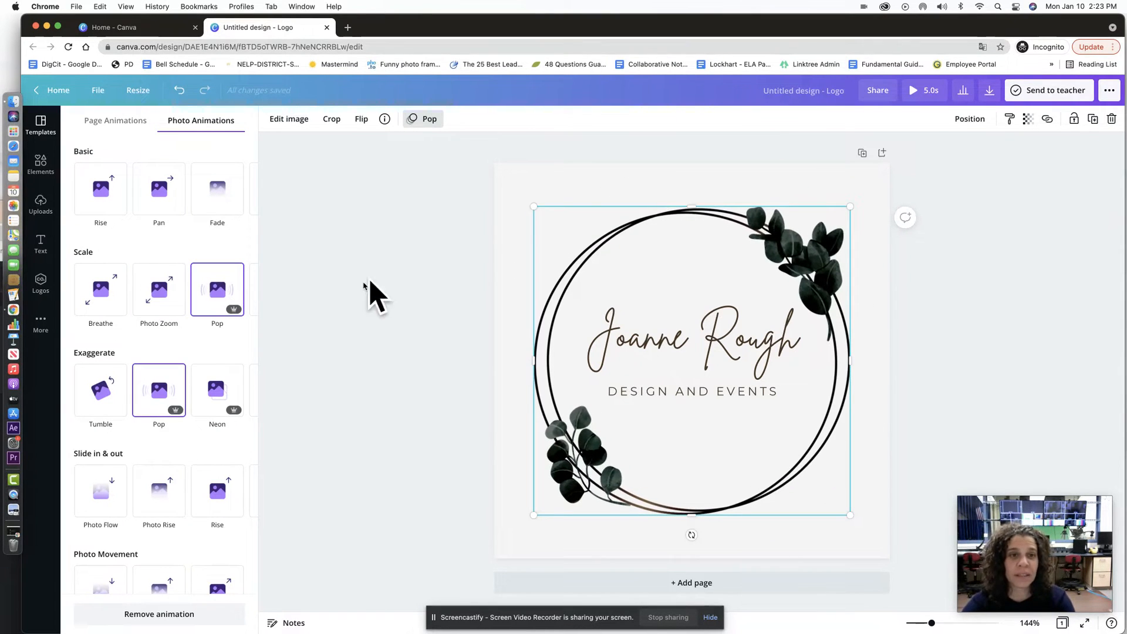
Step: Replace the script title text with 'Multimedia'
{"action": "left_click", "coordinate": [734, 349]}
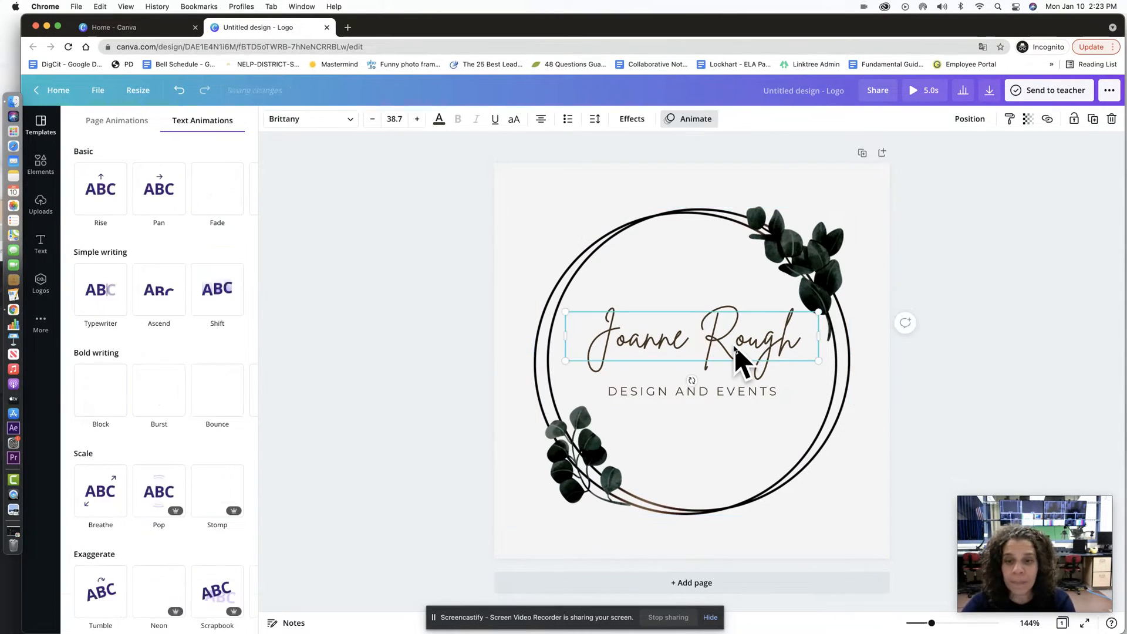
{"action": "double_click", "coordinate": [735, 349]}
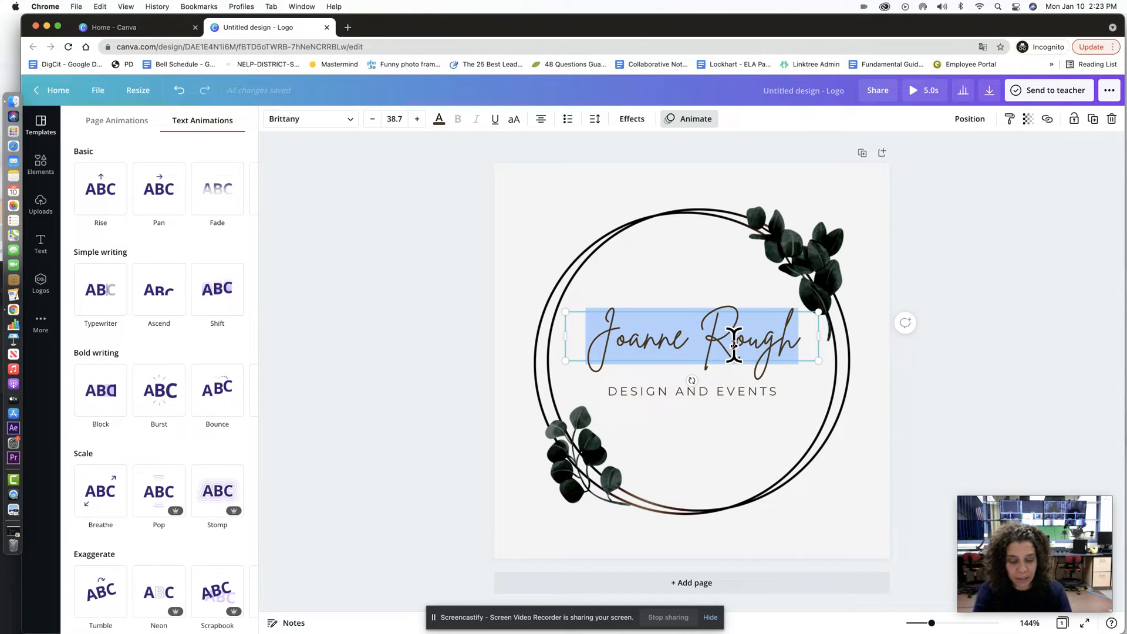
{"action": "type", "text": "Multim"}
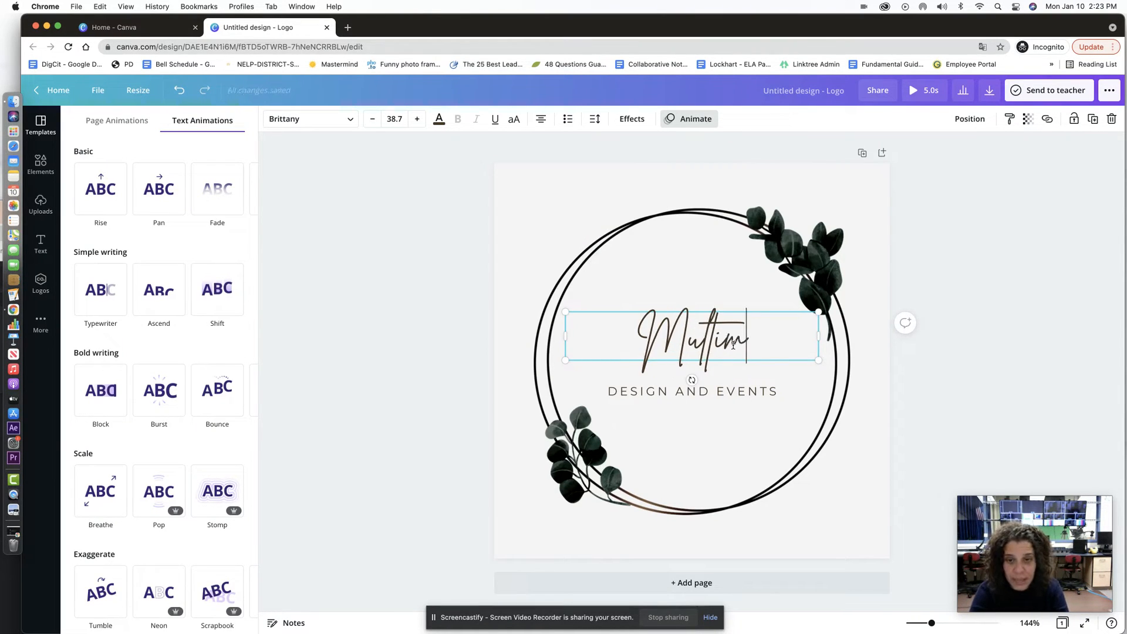
{"action": "type", "text": "edia"}
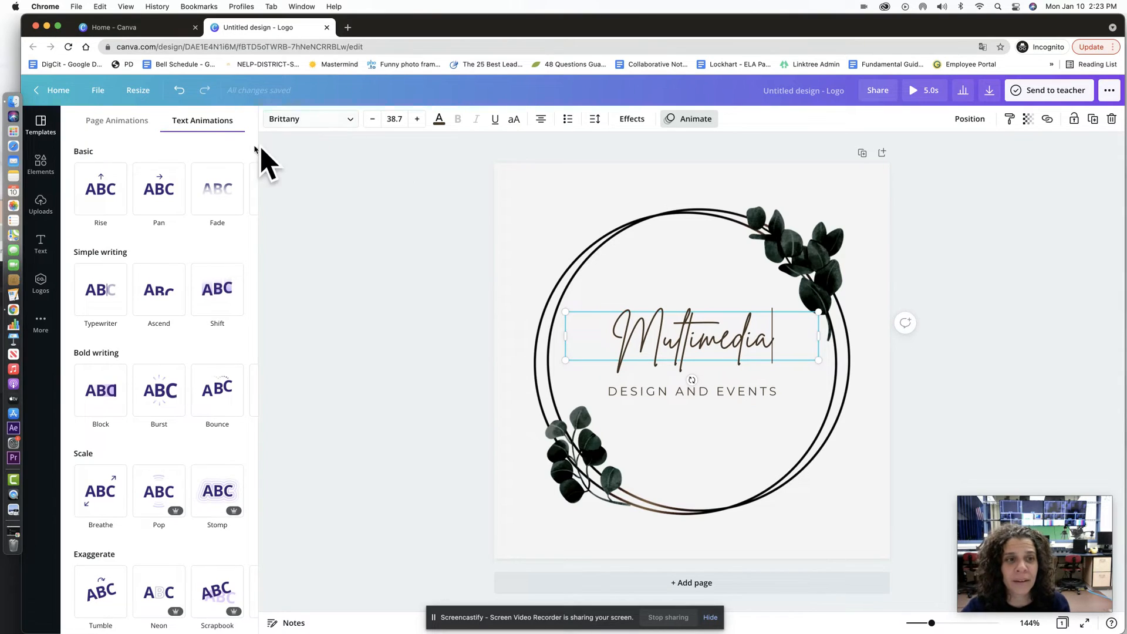
{"action": "left_click", "coordinate": [40, 243]}
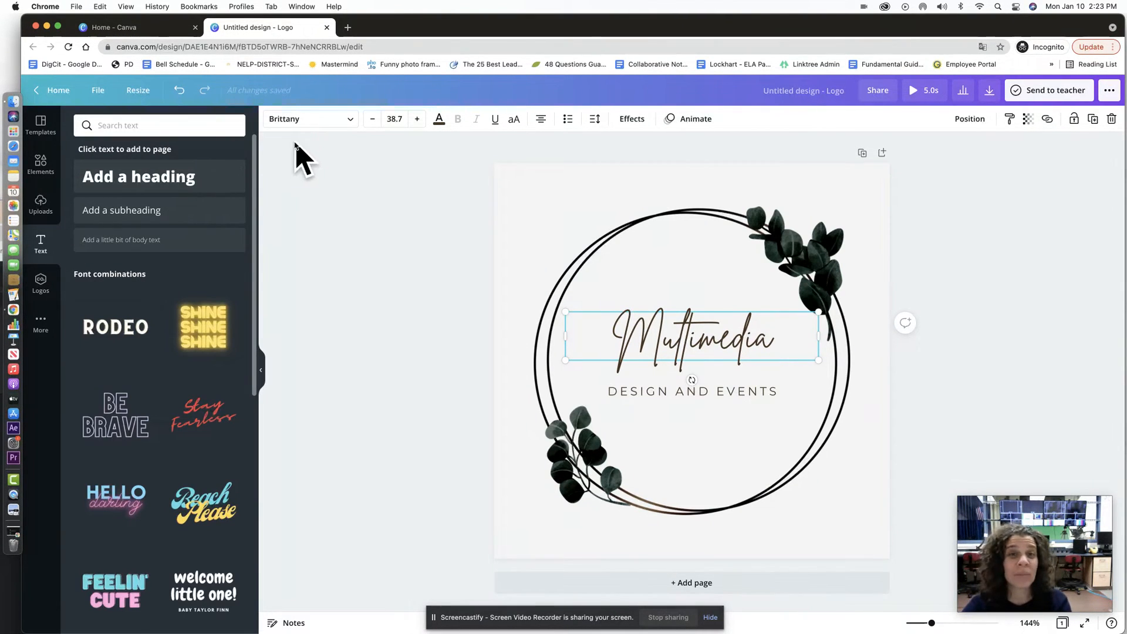
Step: Set the title font to Anonymous Pro after trying Afrah
{"action": "left_click", "coordinate": [308, 120]}
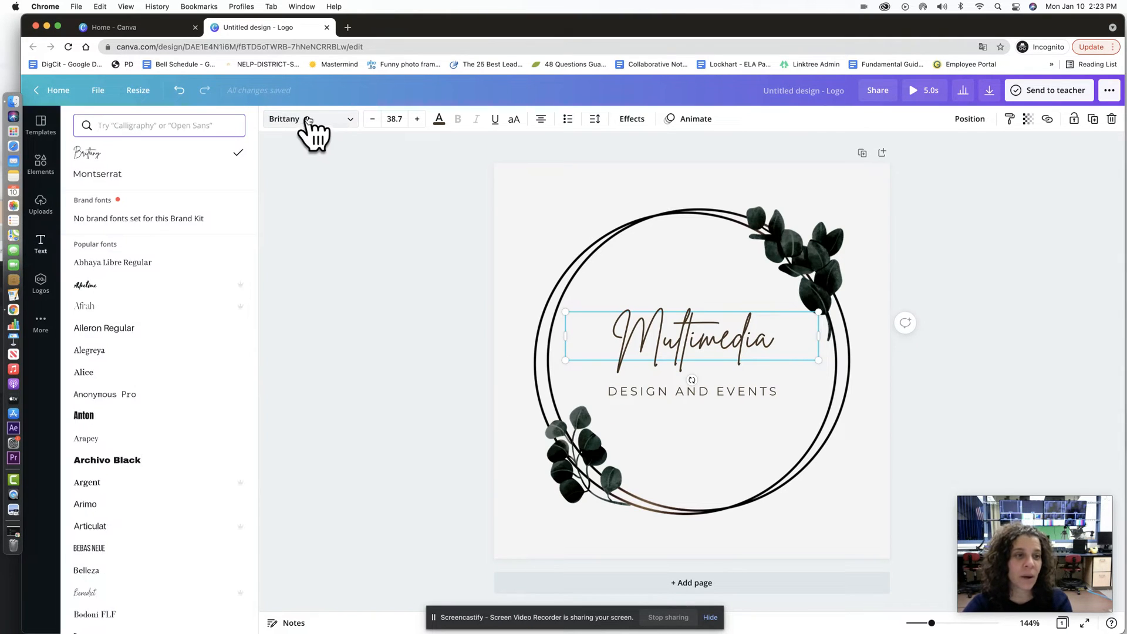
{"action": "left_click", "coordinate": [111, 306]}
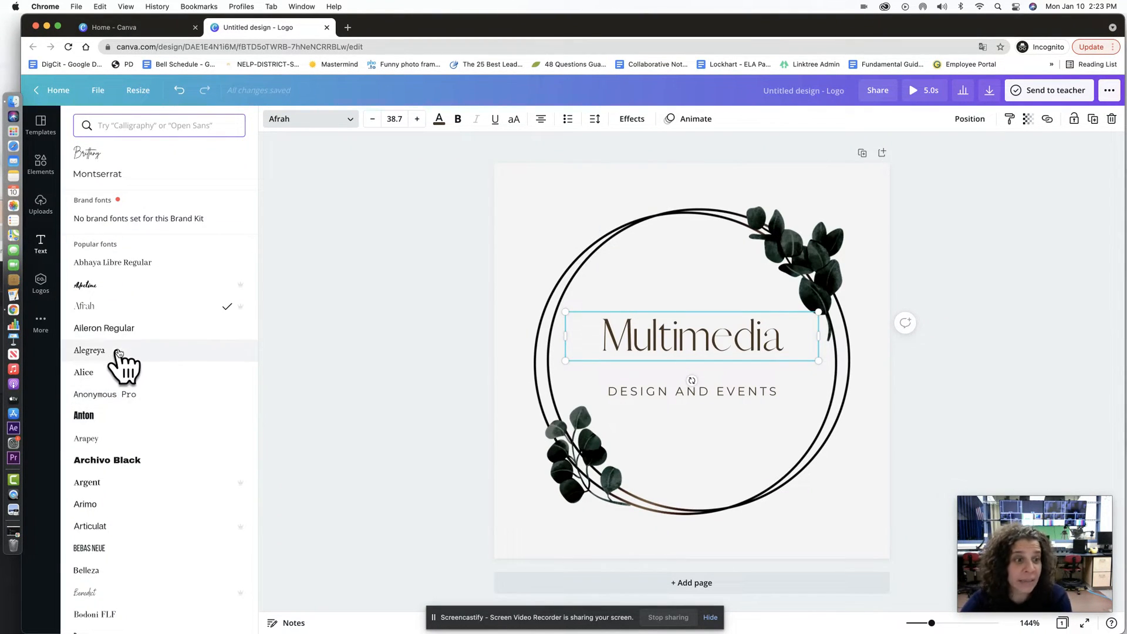
{"action": "left_click", "coordinate": [116, 396]}
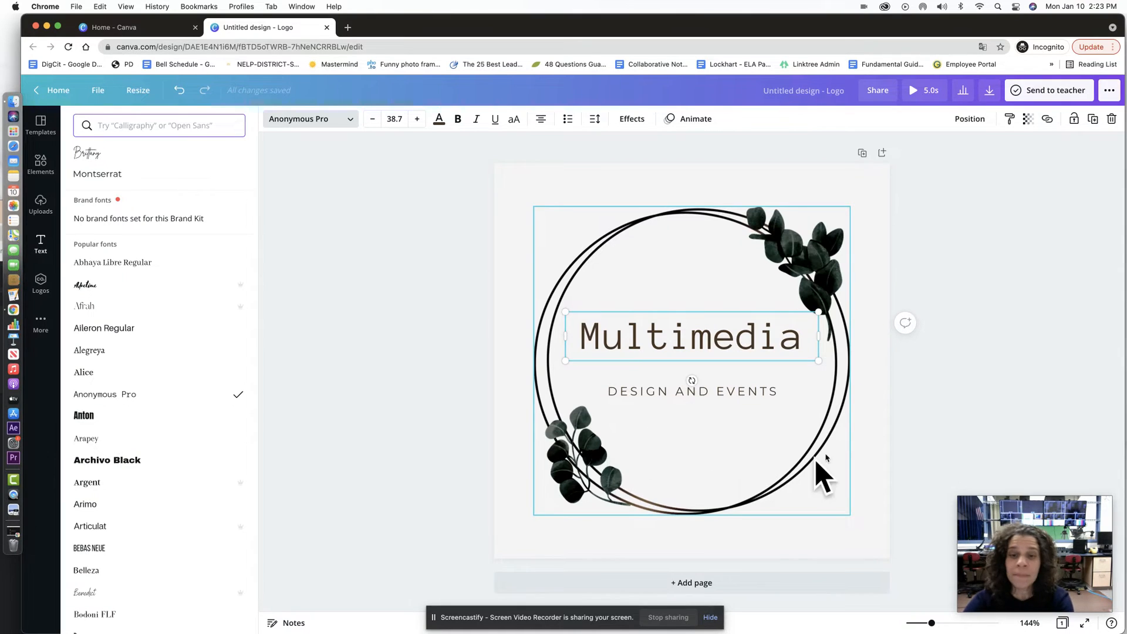
{"action": "left_click", "coordinate": [553, 183]}
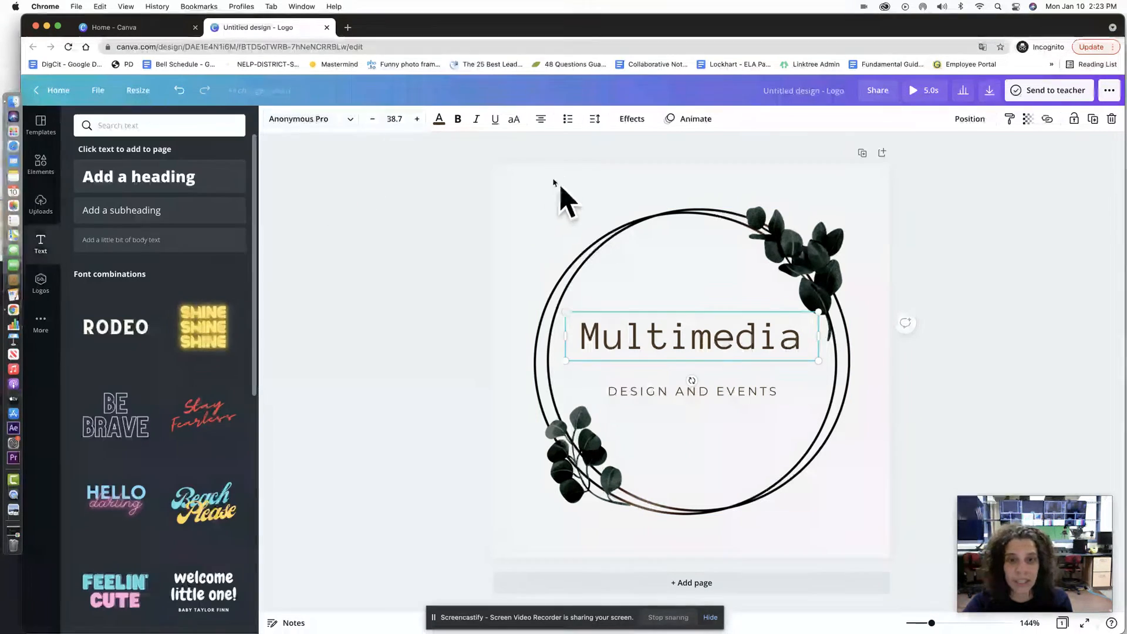
Step: Colour the title dark blue after trying peach and deep purple
{"action": "left_click", "coordinate": [448, 124]}
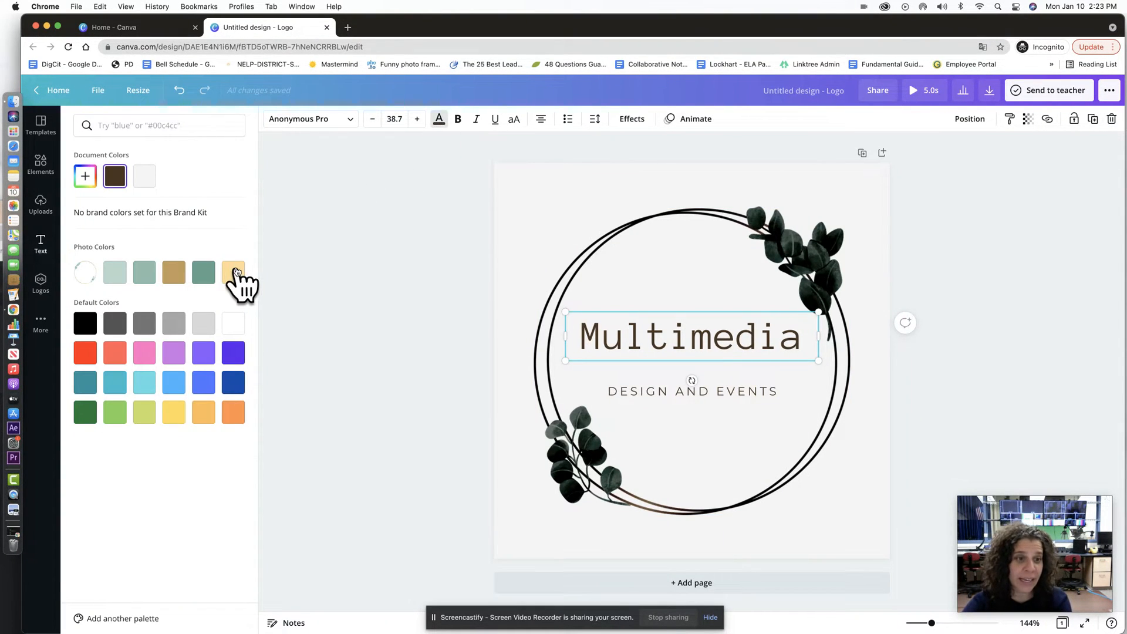
{"action": "left_click", "coordinate": [235, 274]}
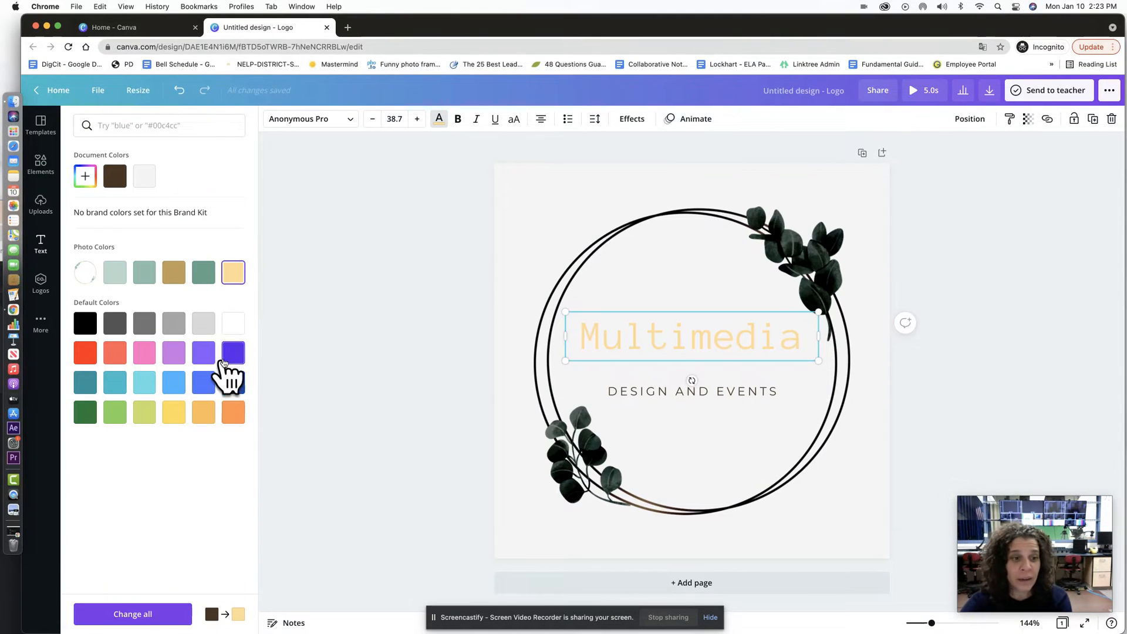
{"action": "left_click", "coordinate": [236, 352]}
{"action": "left_click", "coordinate": [233, 383]}
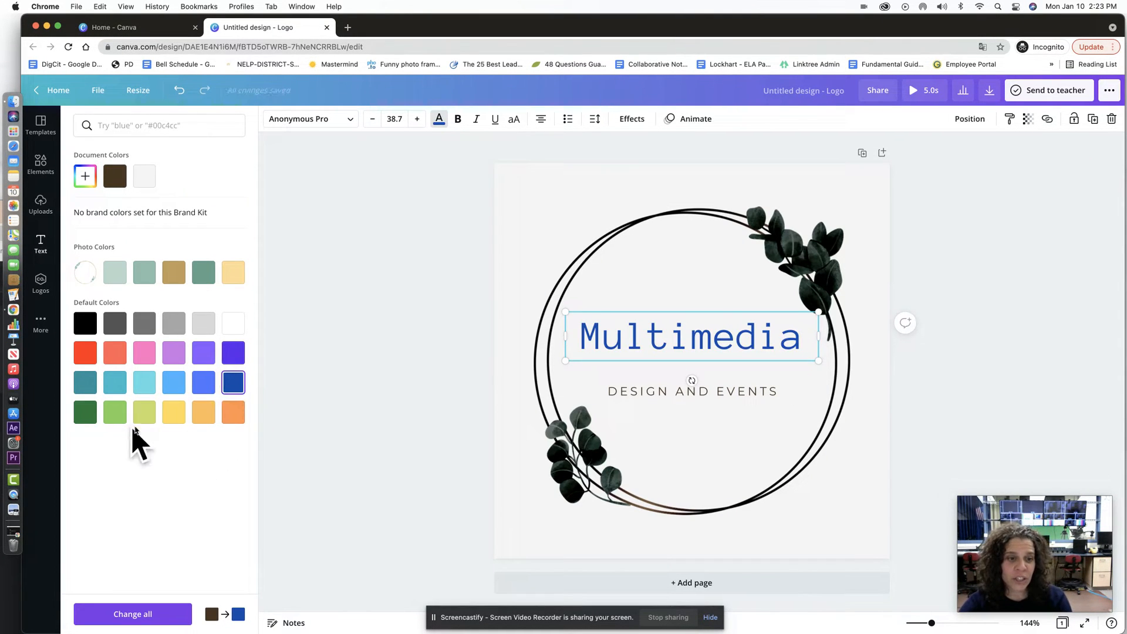
{"action": "left_click", "coordinate": [441, 120]}
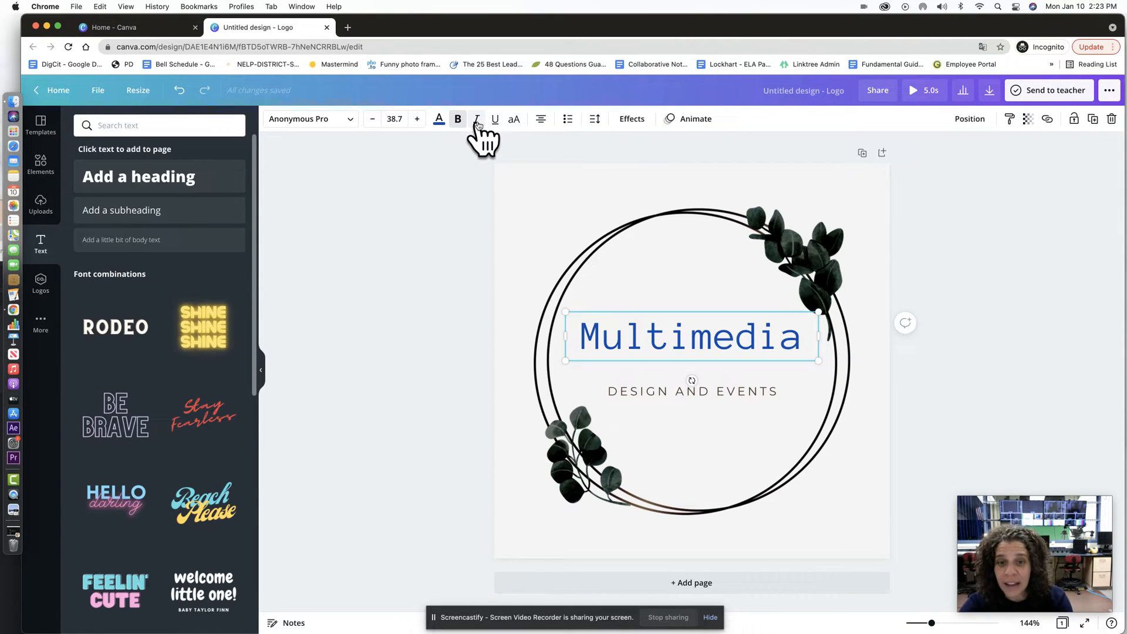
Step: Make 'Multimedia' italic, underlined and uppercase so it reads MULTIMEDIA
{"action": "double_click", "coordinate": [689, 332]}
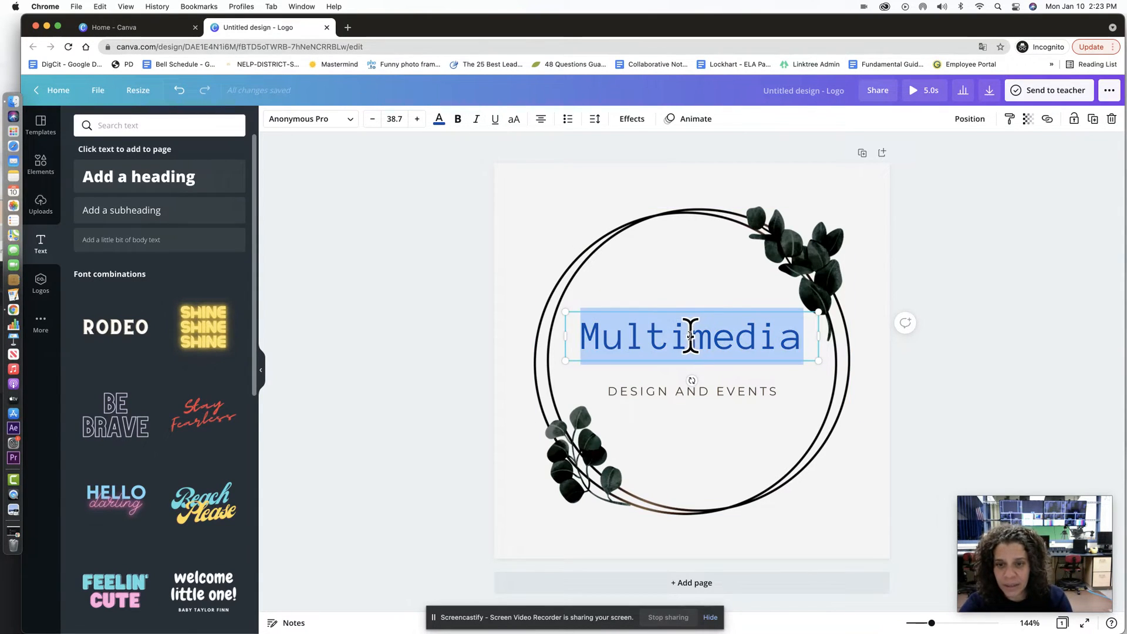
{"action": "left_click", "coordinate": [477, 120]}
{"action": "left_click", "coordinate": [495, 120]}
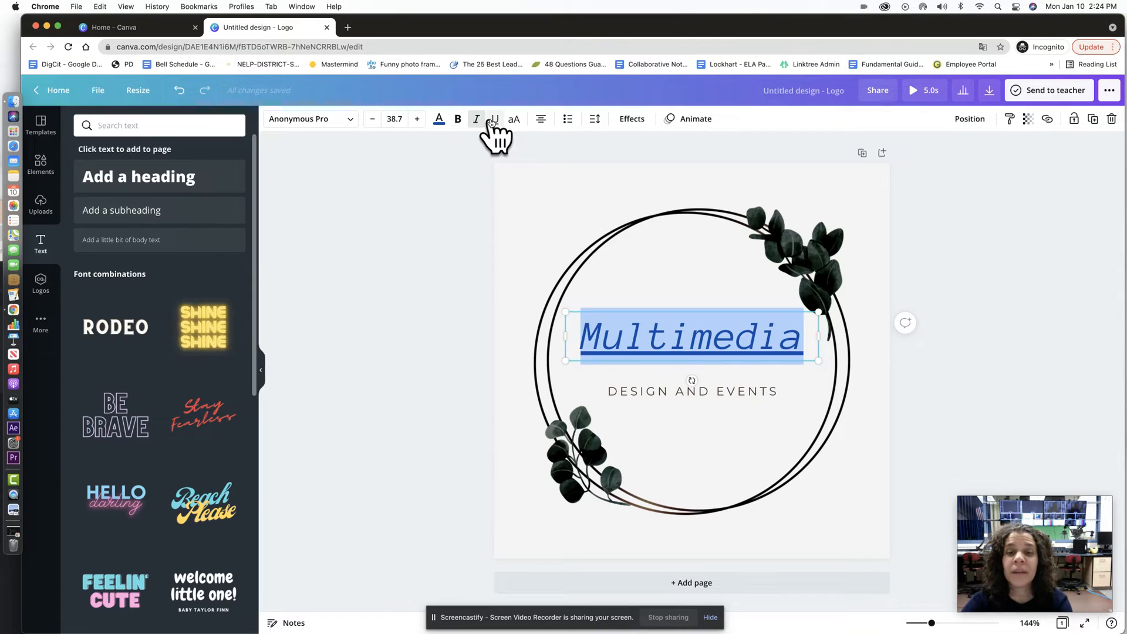
{"action": "left_click", "coordinate": [514, 120]}
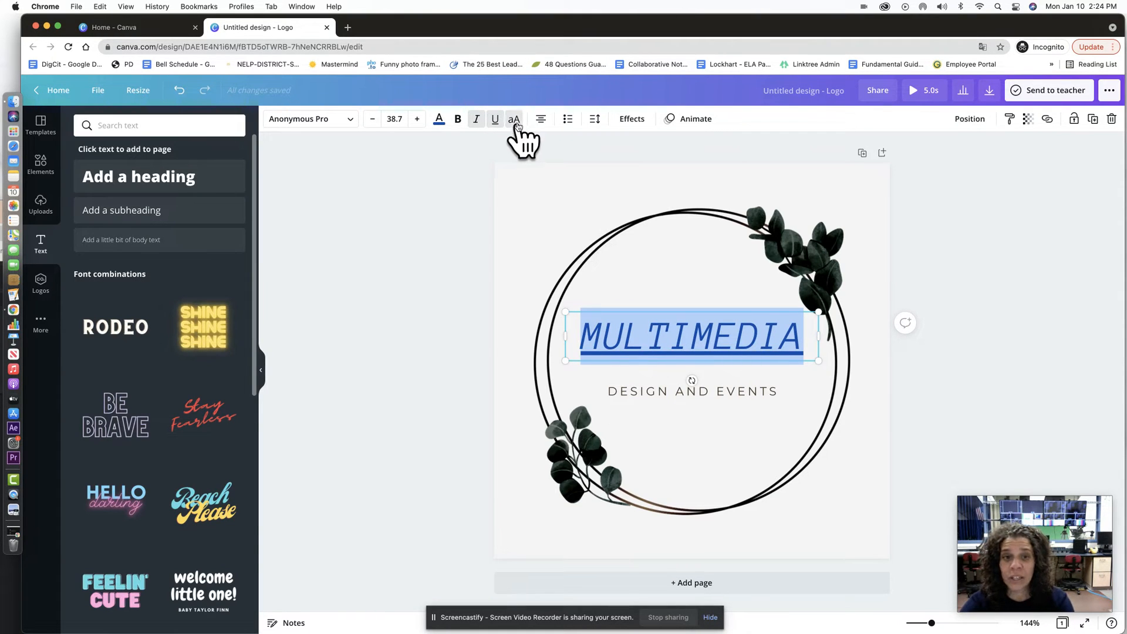
{"action": "left_click", "coordinate": [516, 122]}
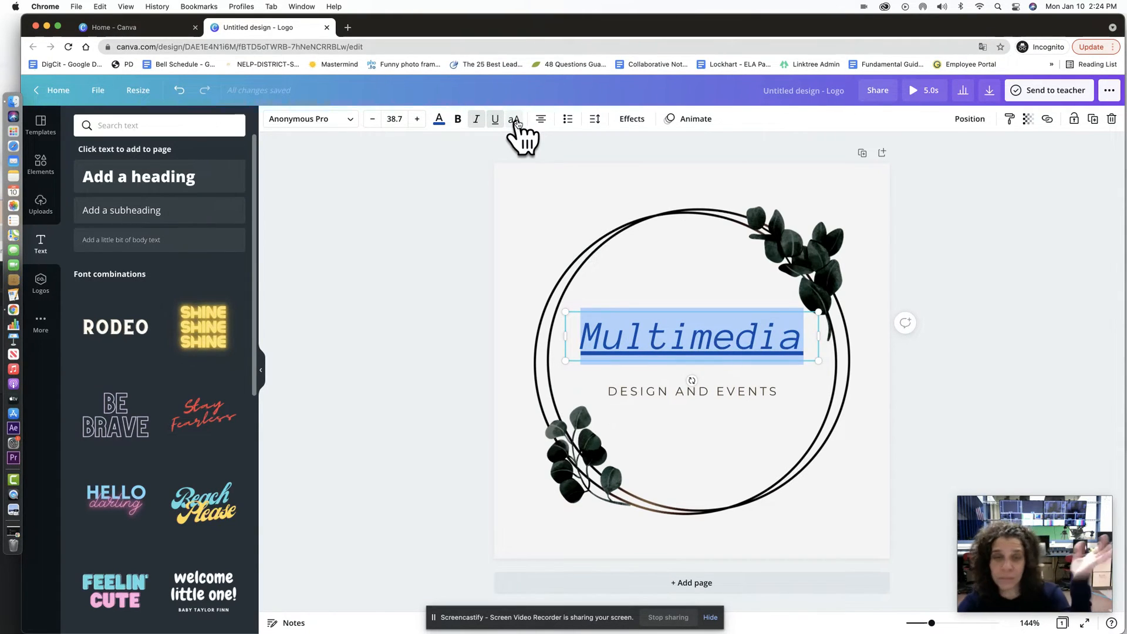
{"action": "left_click", "coordinate": [515, 122]}
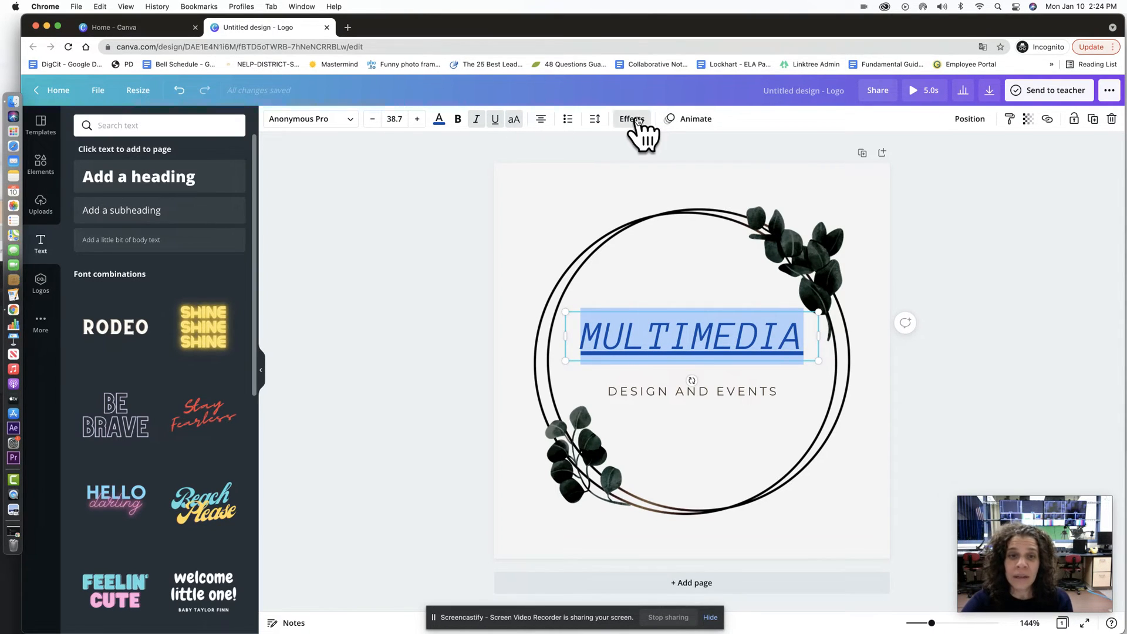
Step: Give the title the Background and Curve effects after trying Splice and Neon
{"action": "left_click", "coordinate": [627, 118]}
{"action": "left_click", "coordinate": [154, 276]}
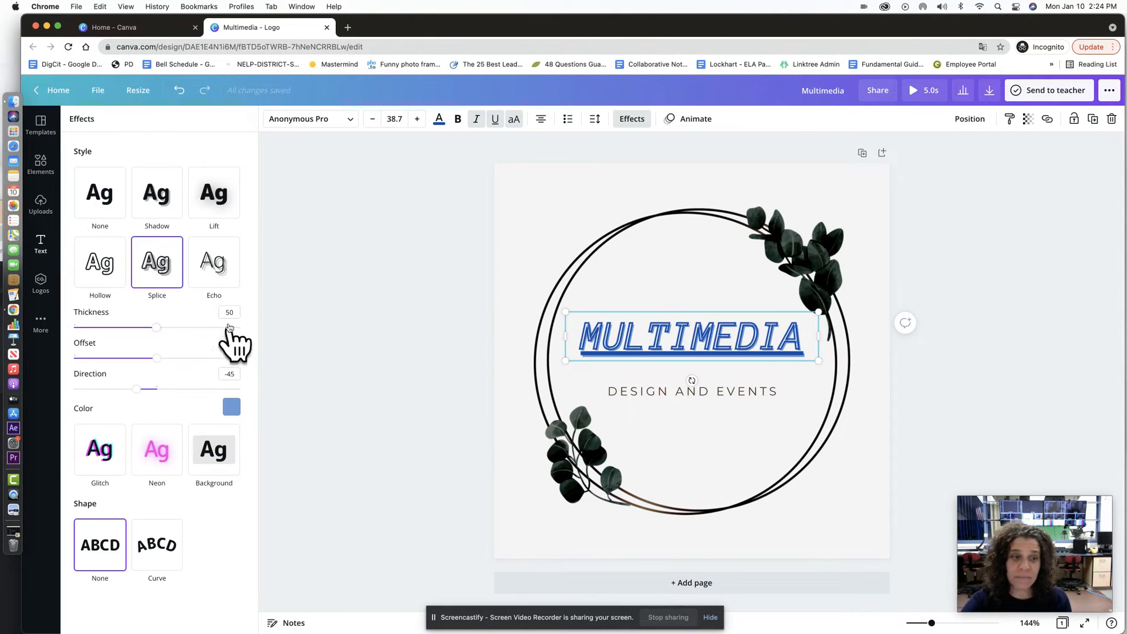
{"action": "left_click", "coordinate": [156, 455]}
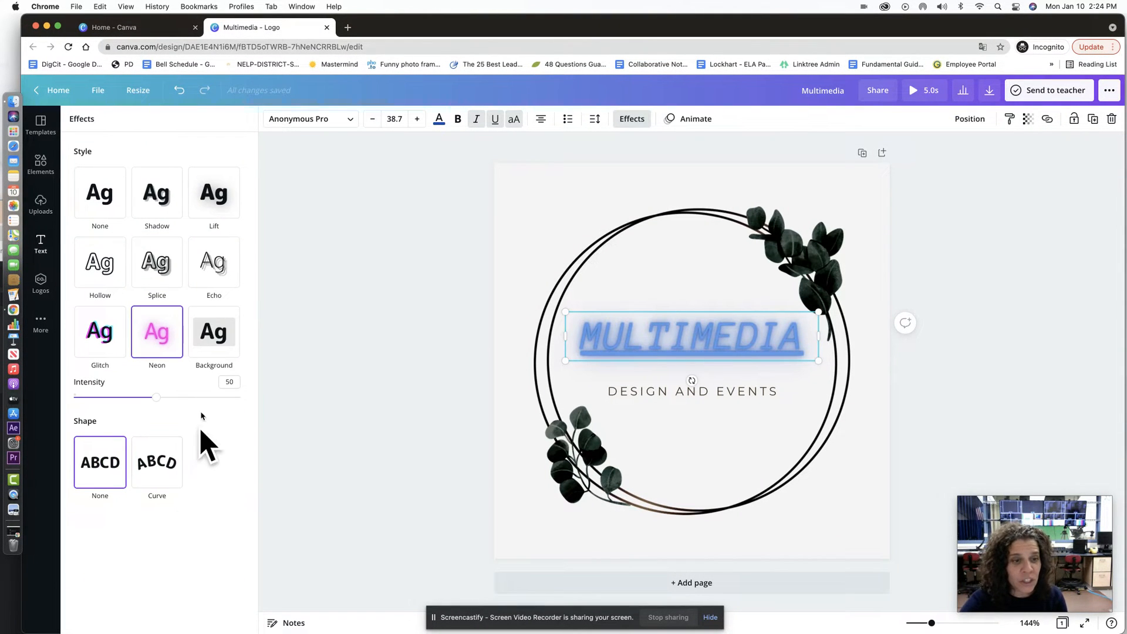
{"action": "left_click", "coordinate": [211, 345]}
{"action": "left_click", "coordinate": [159, 545]}
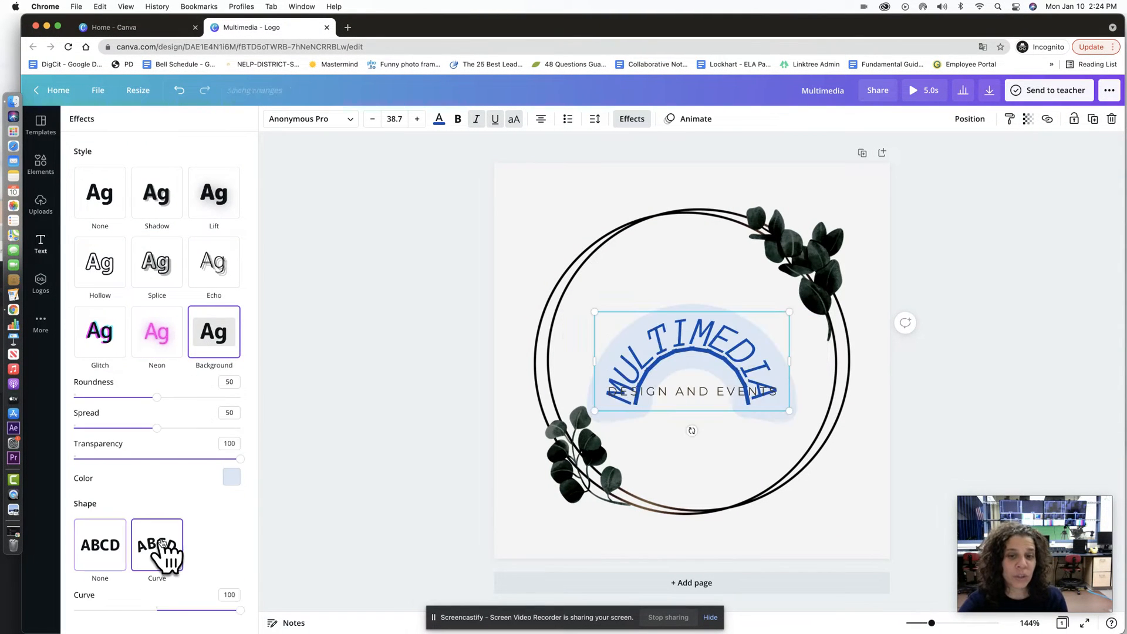
Step: Move the curved title to the wreath's top, set curve to 71, and remove the underline
{"action": "left_click_drag", "start_coordinate": [691, 343], "coordinate": [683, 265]}
{"action": "left_click_drag", "start_coordinate": [239, 612], "coordinate": [216, 611]}
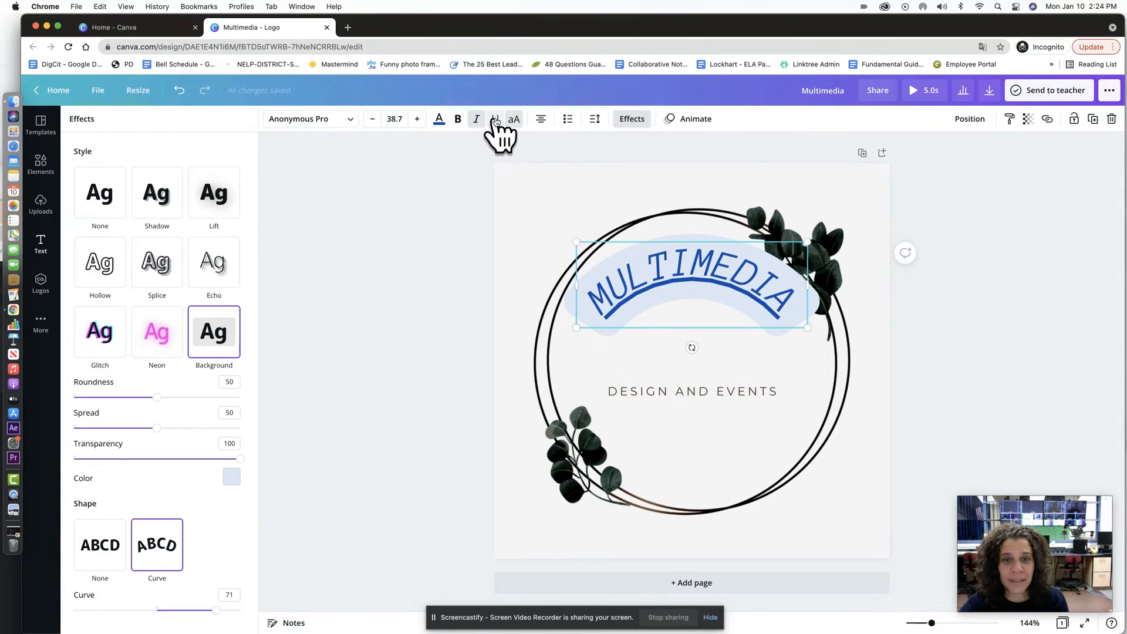
{"action": "left_click", "coordinate": [495, 120]}
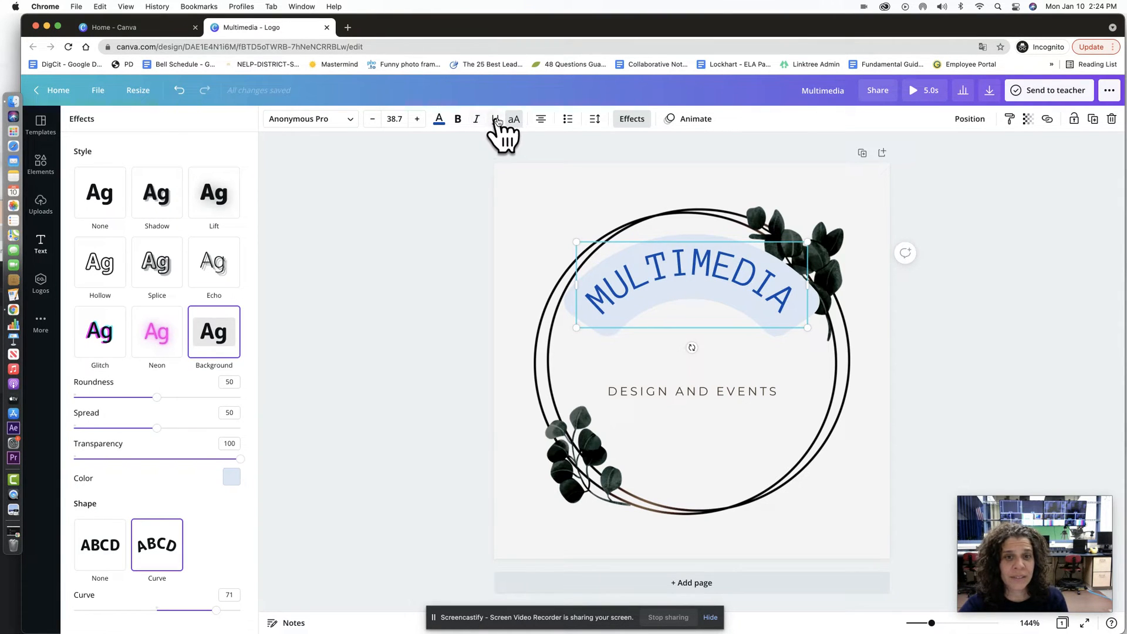
{"action": "left_click", "coordinate": [514, 119]}
{"action": "left_click", "coordinate": [439, 120]}
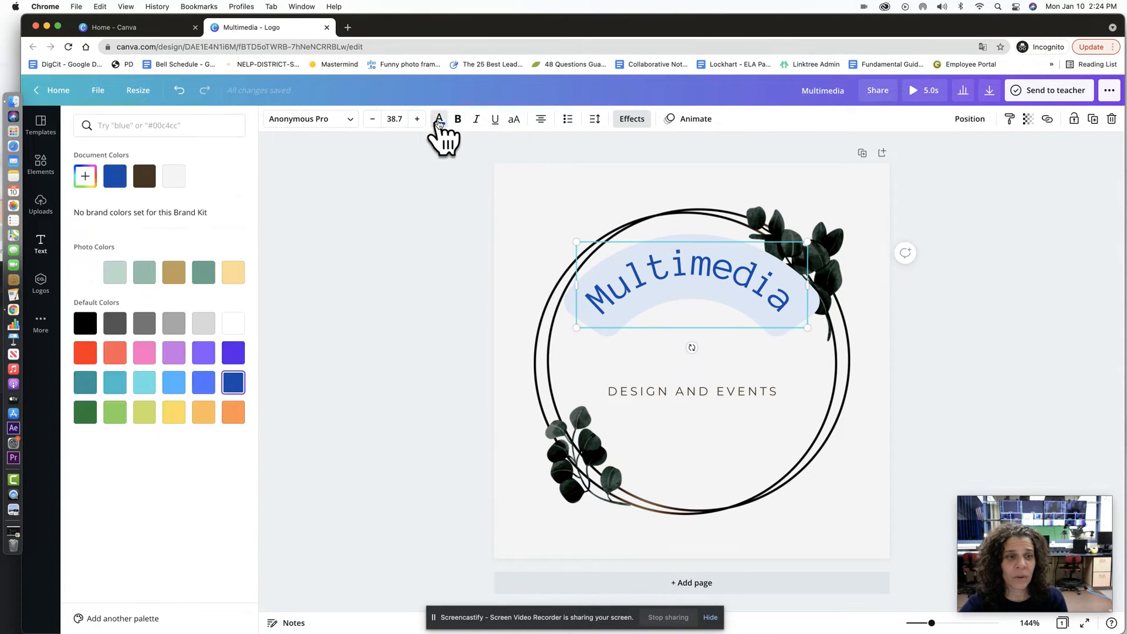
{"action": "left_click", "coordinate": [85, 323]}
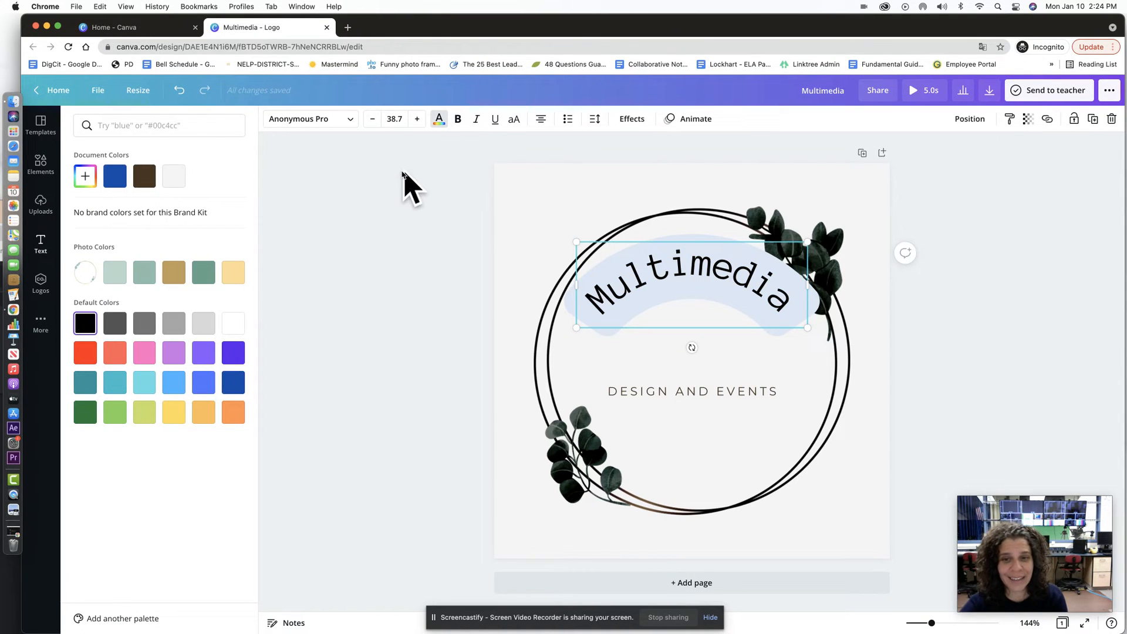
{"action": "left_click", "coordinate": [356, 262]}
{"action": "left_click", "coordinate": [939, 301]}
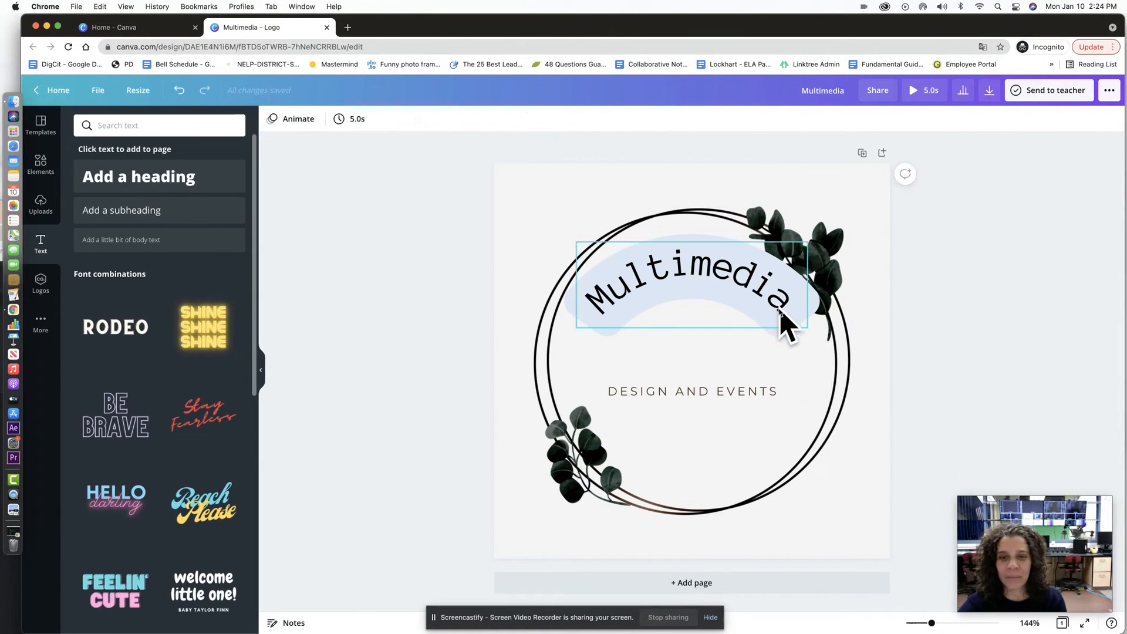
{"action": "left_click_drag", "start_coordinate": [780, 317], "coordinate": [776, 324]}
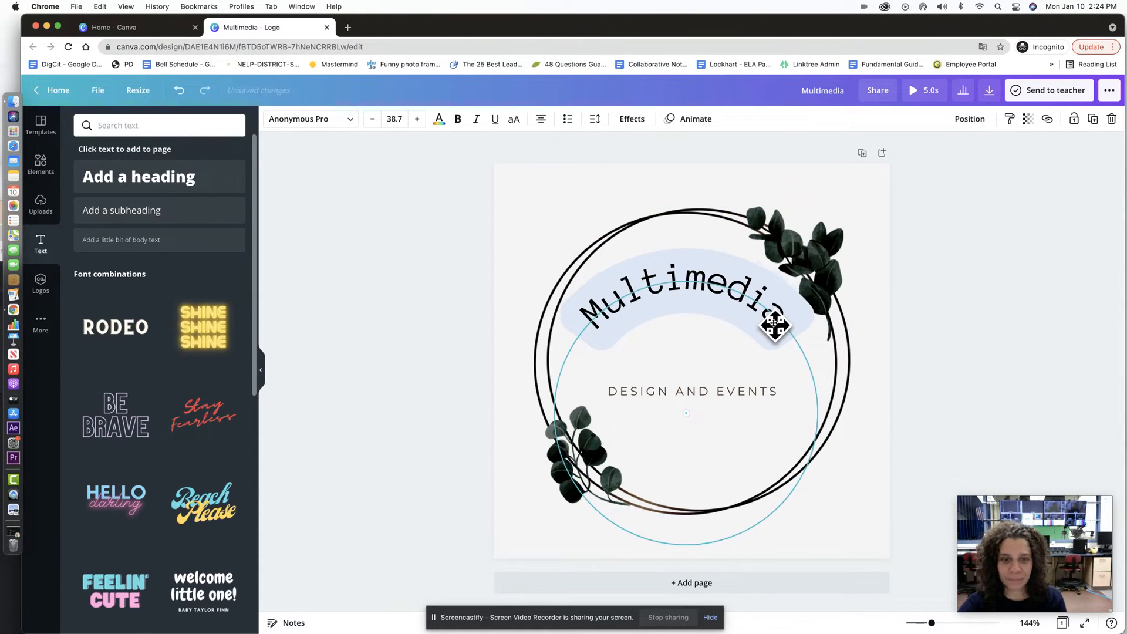
{"action": "left_click", "coordinate": [693, 270]}
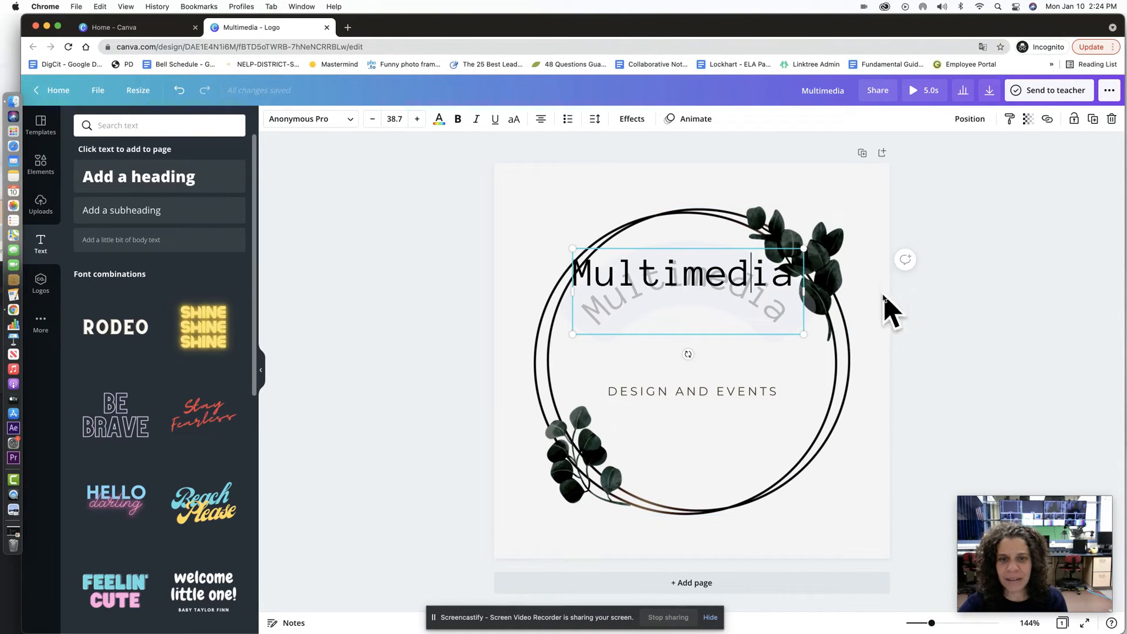
{"action": "left_click", "coordinate": [863, 337]}
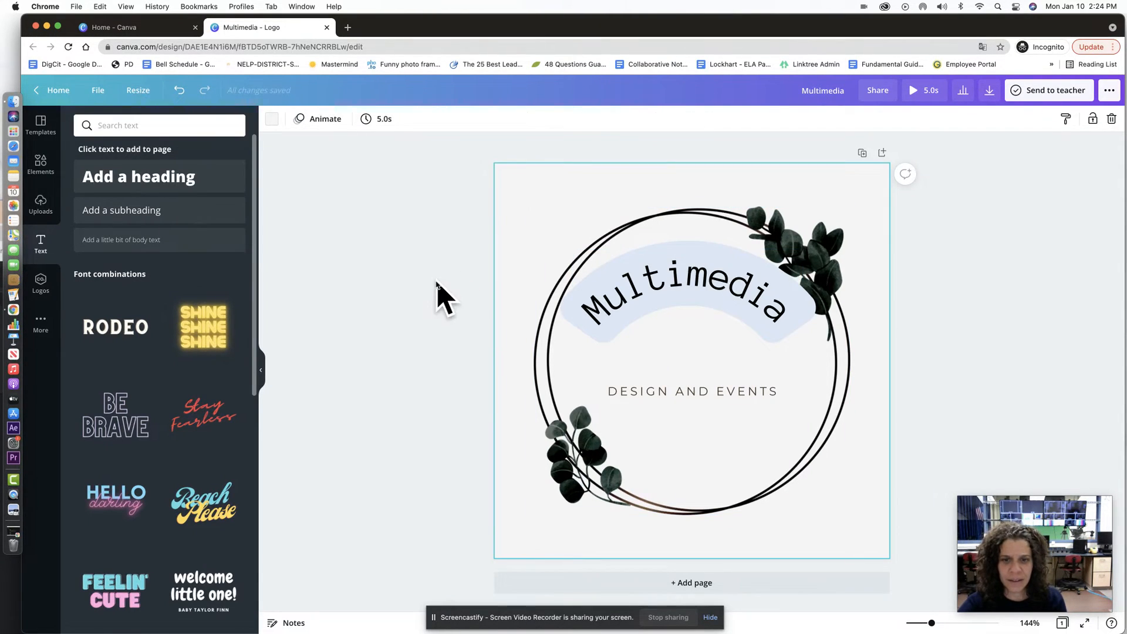
{"action": "left_click", "coordinate": [712, 286]}
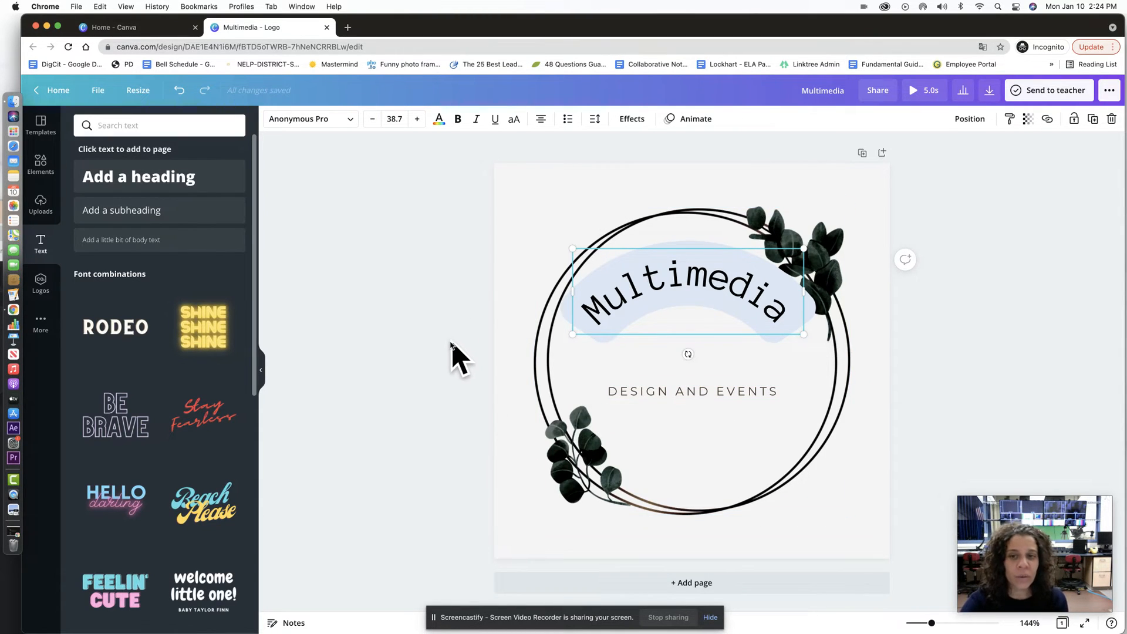
Step: Add a second page and place the blue laptop graphic from an Elements search for 'comp'
{"action": "left_click", "coordinate": [691, 587]}
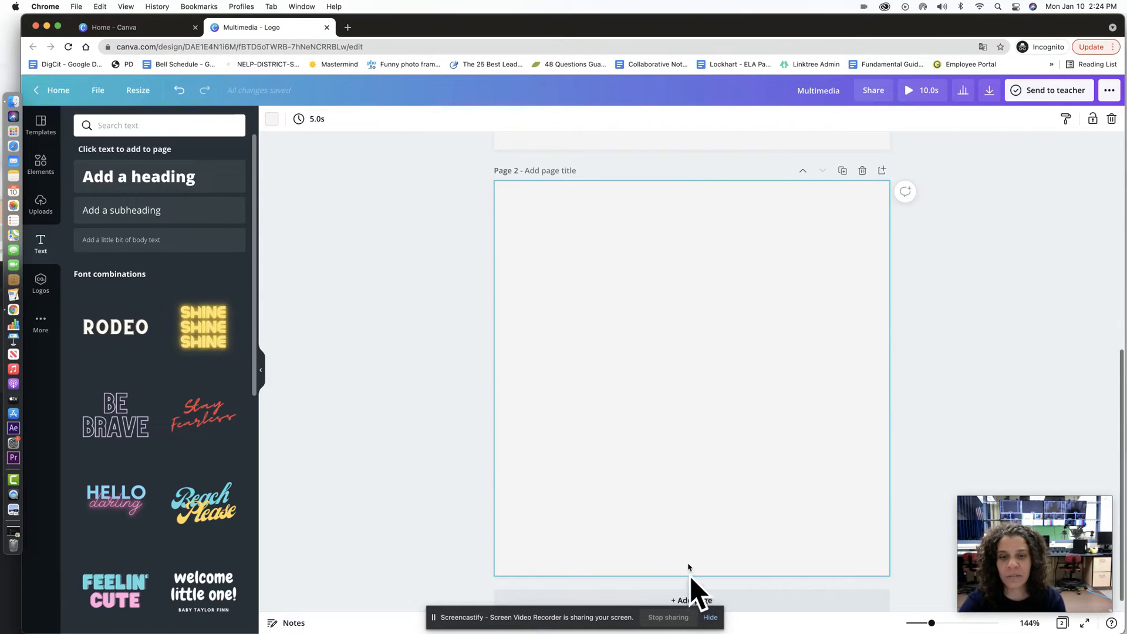
{"action": "left_click", "coordinate": [42, 173]}
{"action": "left_click", "coordinate": [213, 128]}
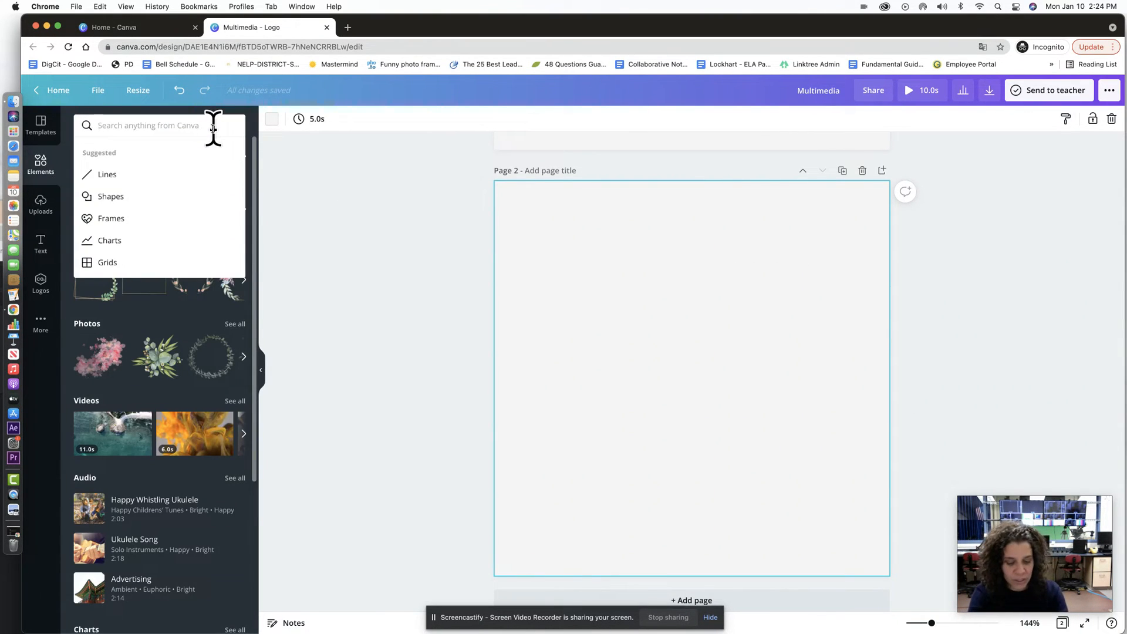
{"action": "type", "text": "computer"}
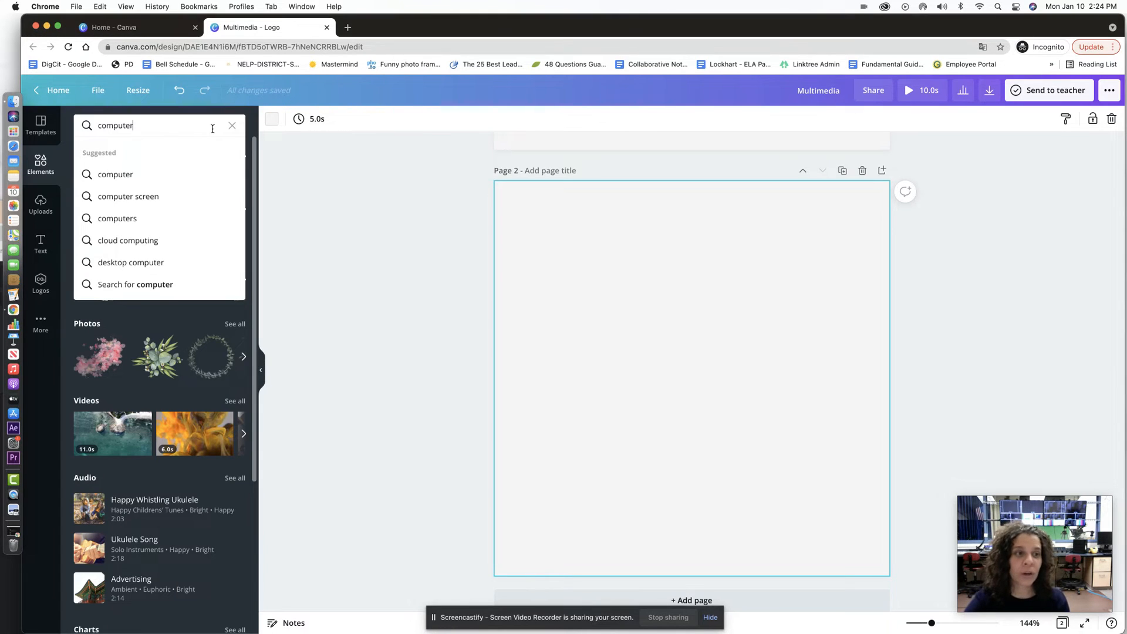
{"action": "key", "text": "Return"}
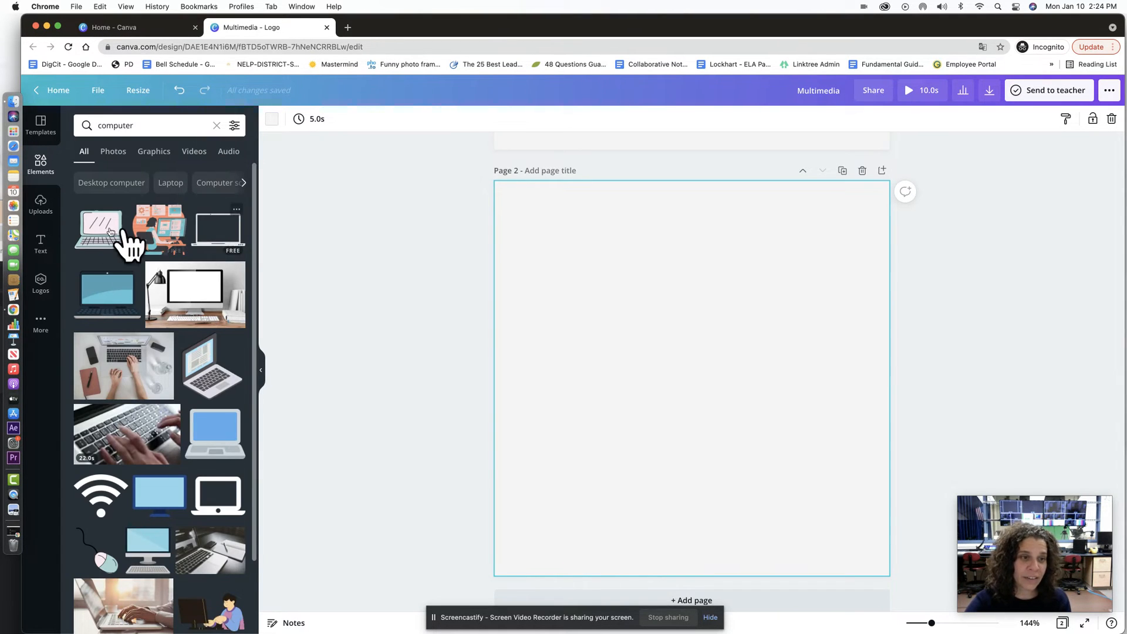
{"action": "left_click", "coordinate": [107, 302]}
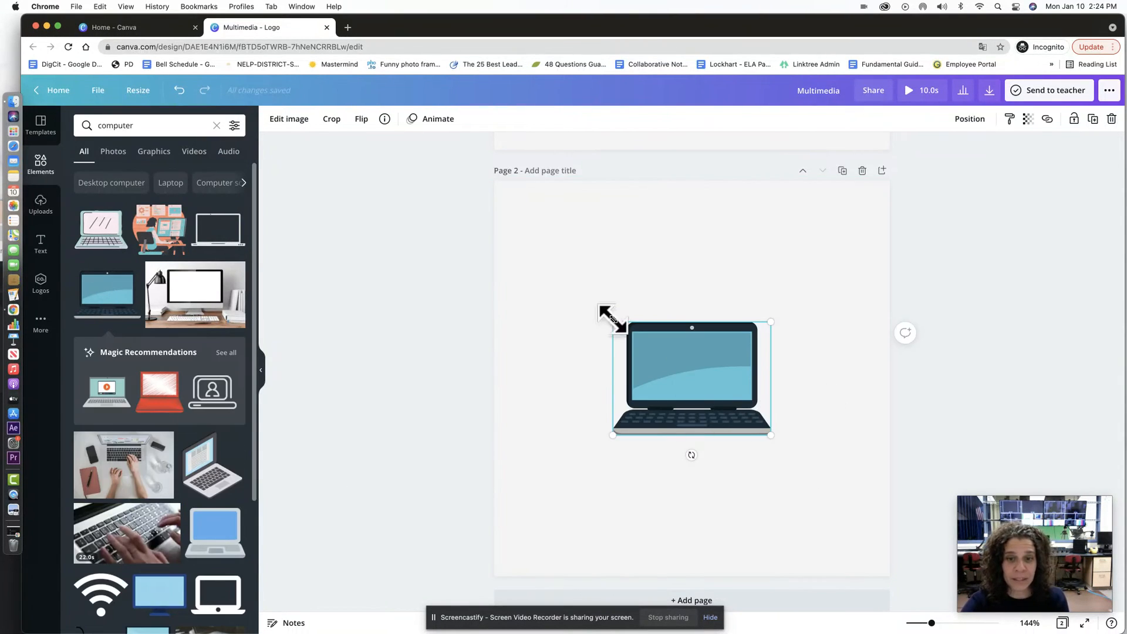
Step: Enlarge the laptop graphic and recentre it on page 2
{"action": "left_click_drag", "start_coordinate": [610, 321], "coordinate": [529, 259]}
{"action": "left_click_drag", "start_coordinate": [639, 360], "coordinate": [689, 350]}
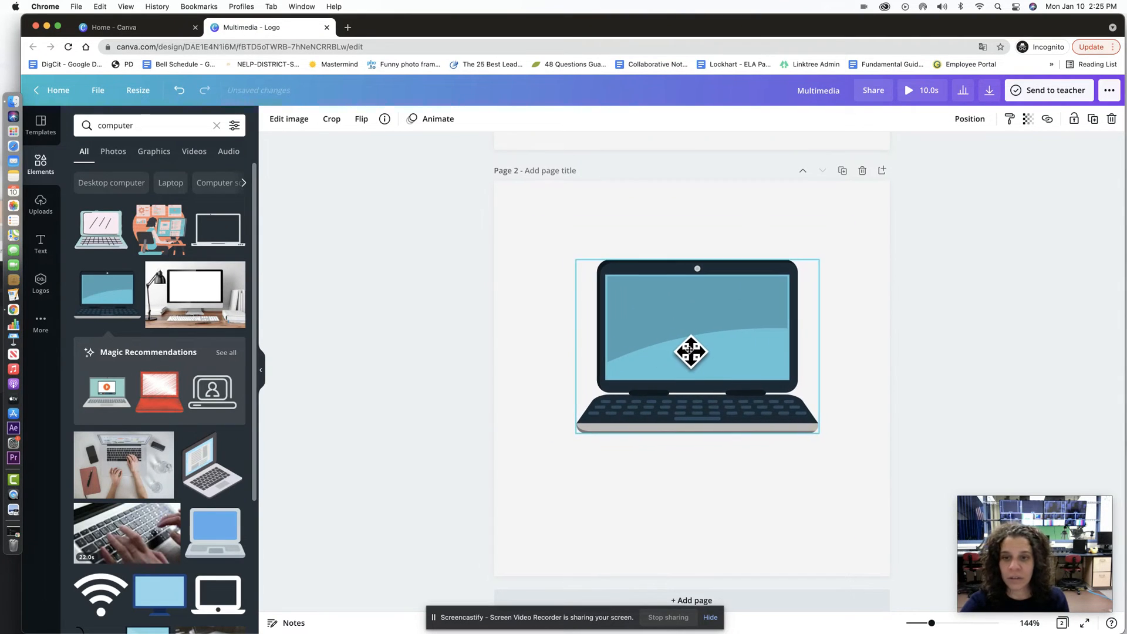
{"action": "left_click_drag", "start_coordinate": [810, 431], "coordinate": [752, 417]}
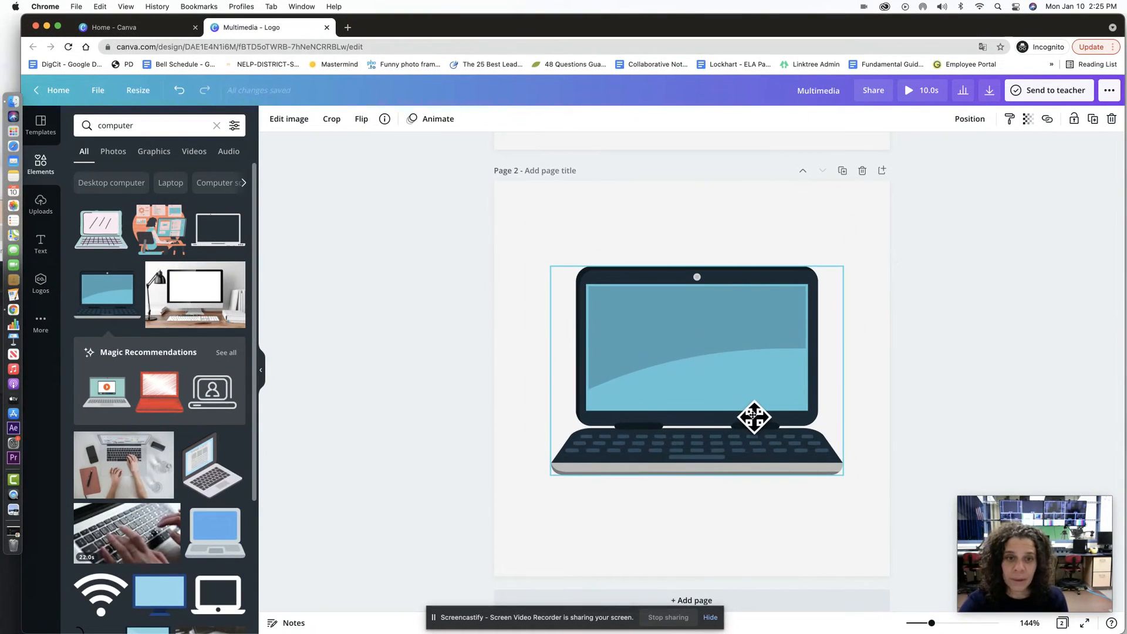
{"action": "left_click", "coordinate": [299, 127]}
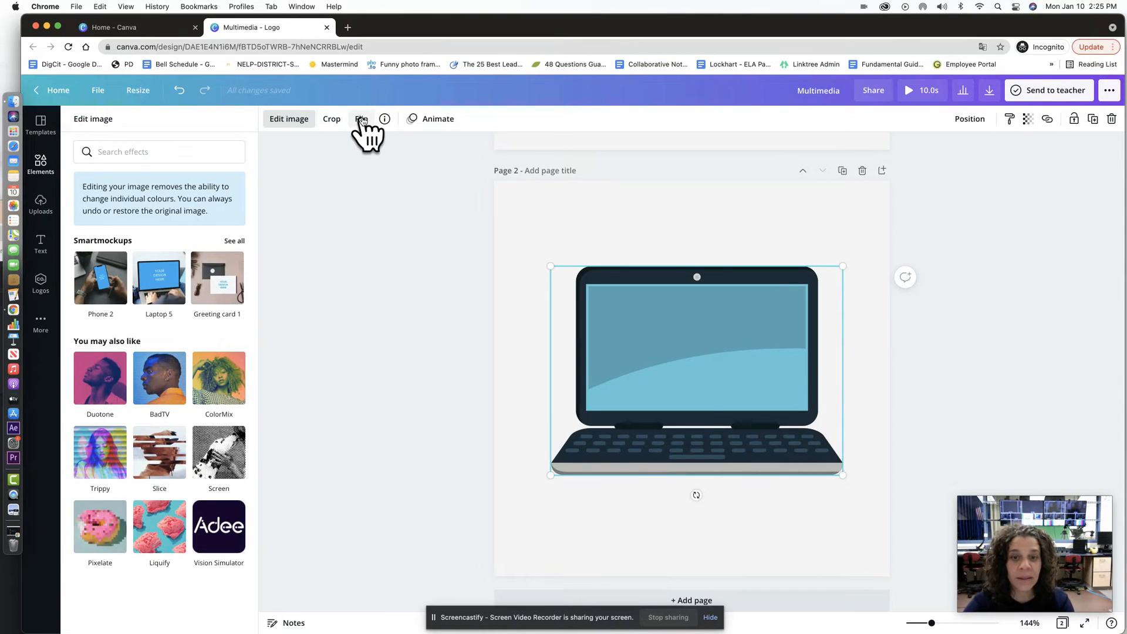
{"action": "left_click", "coordinate": [42, 242]}
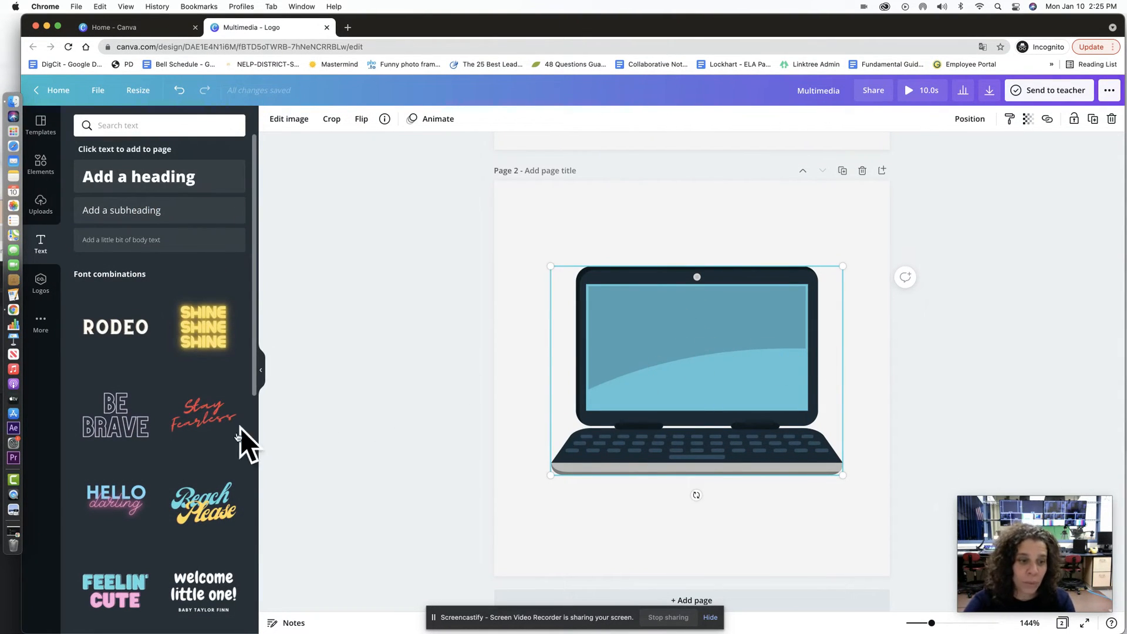
Step: Add the ACTION text style onto the laptop screen, retype it as MULTIMEDIA and shrink it
{"action": "scroll", "coordinate": [131, 408], "scroll_direction": "down", "scroll_amount": 6}
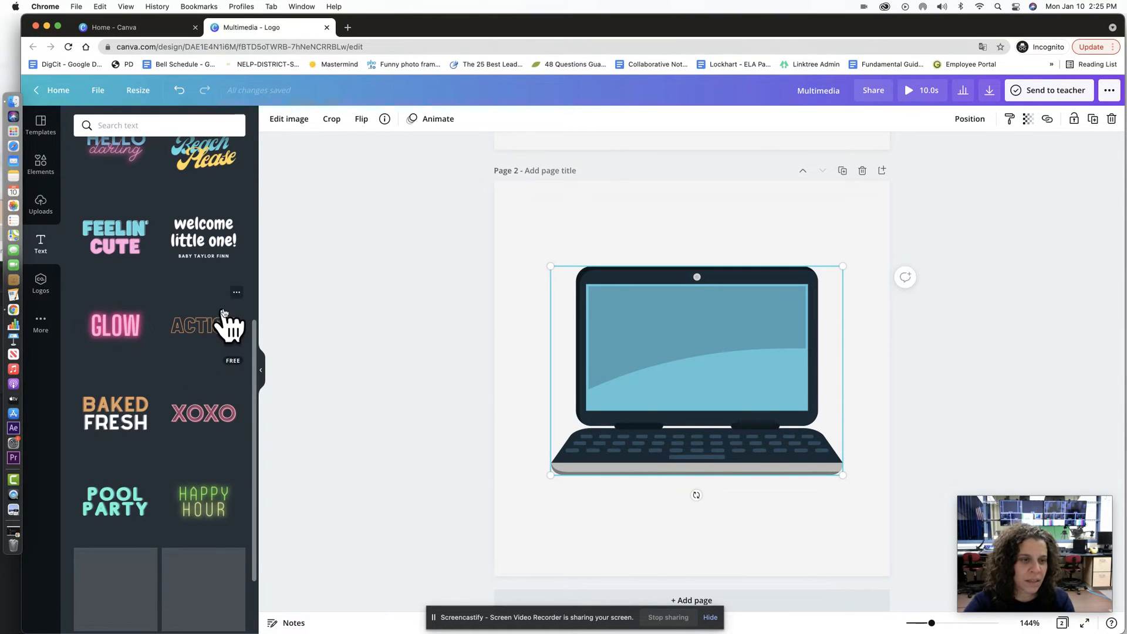
{"action": "left_click", "coordinate": [211, 336]}
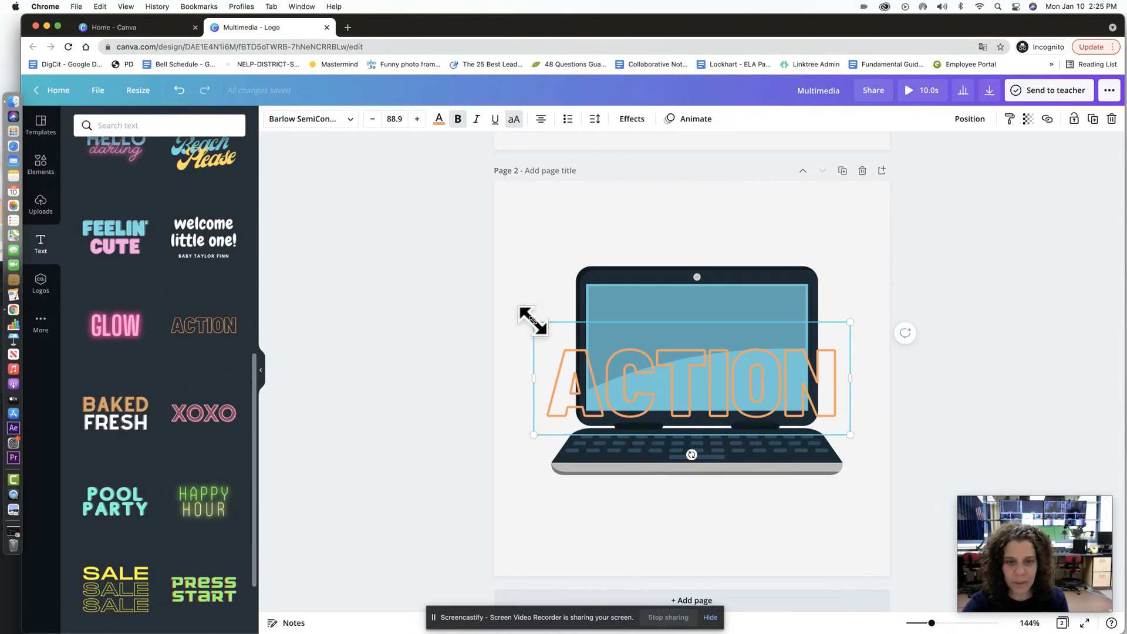
{"action": "left_click_drag", "start_coordinate": [533, 322], "coordinate": [637, 359]}
{"action": "left_click_drag", "start_coordinate": [762, 400], "coordinate": [722, 352]}
{"action": "type", "text": "ME"}
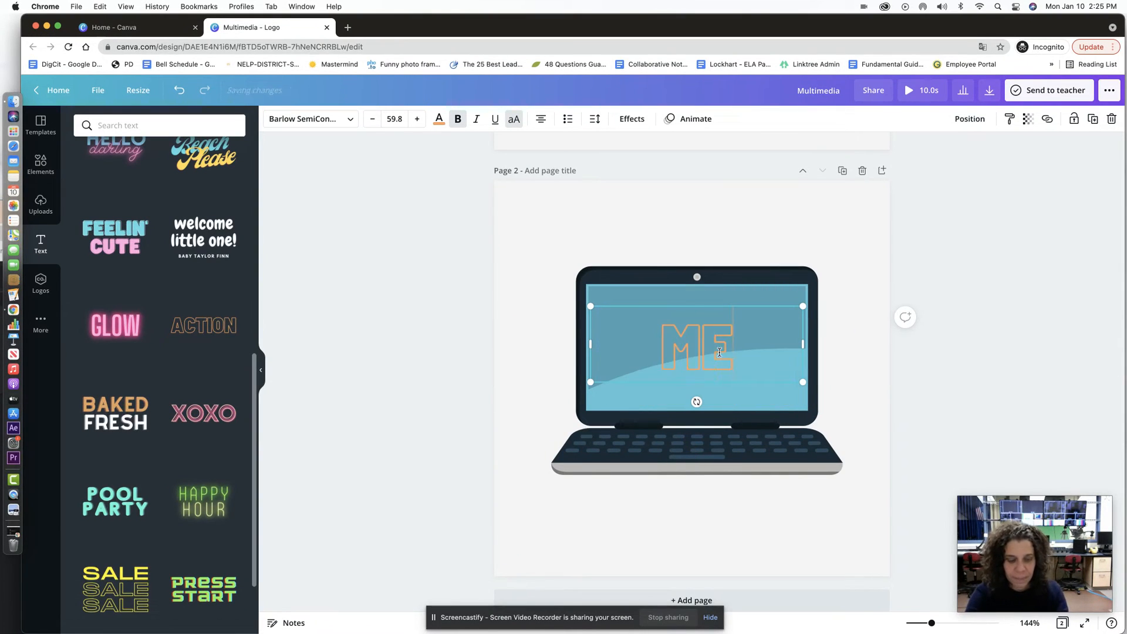
{"action": "type", "text": "LTIMEDI"}
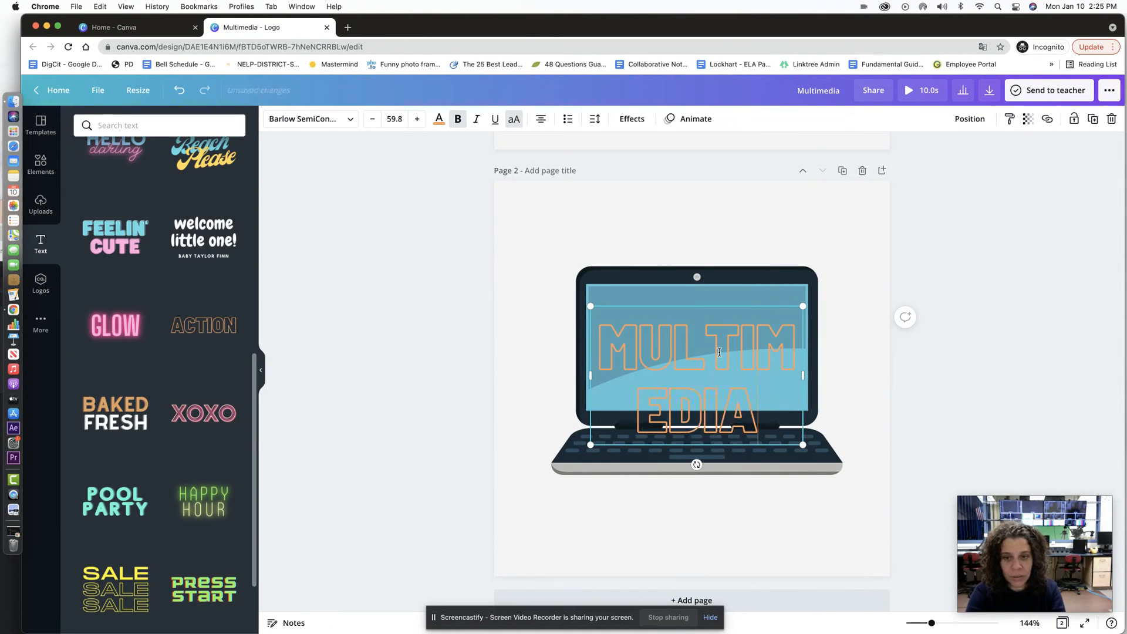
{"action": "type", "text": "A"}
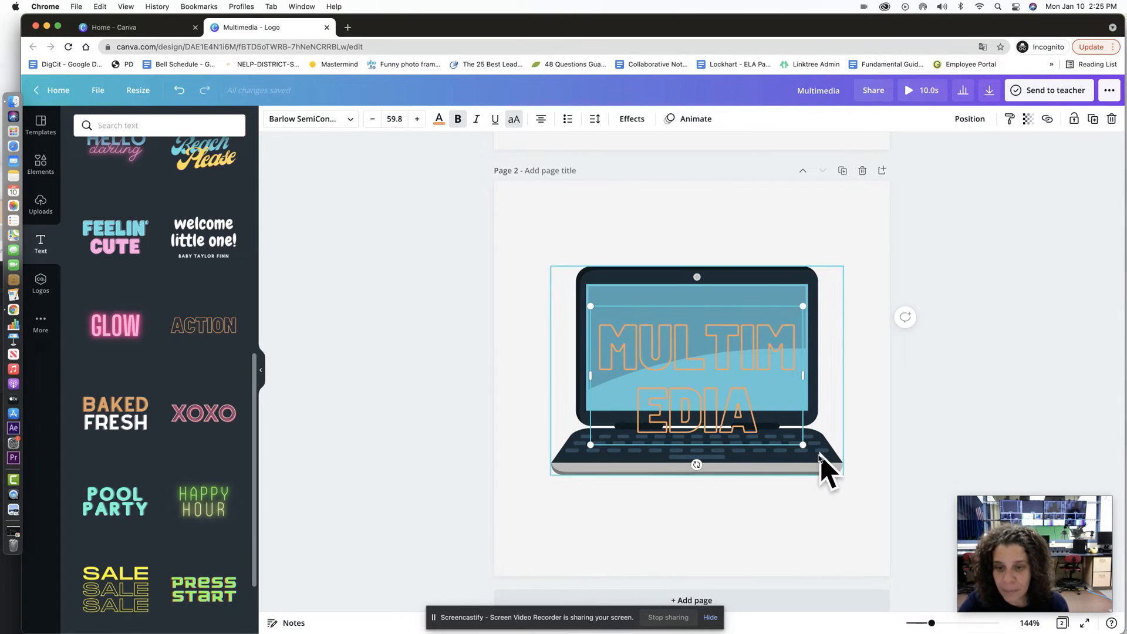
{"action": "left_click_drag", "start_coordinate": [802, 444], "coordinate": [687, 410]}
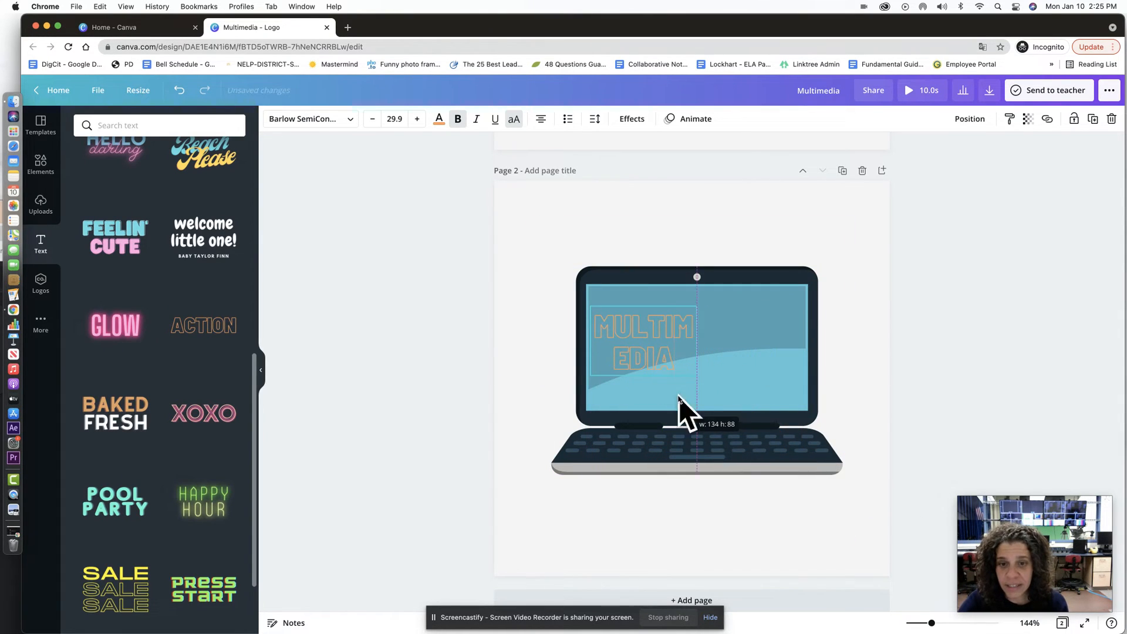
Step: Widen MULTIMEDIA onto one line, colour it black, and raise it on the laptop screen
{"action": "left_click_drag", "start_coordinate": [698, 345], "coordinate": [775, 345]}
{"action": "left_click_drag", "start_coordinate": [734, 306], "coordinate": [752, 322]}
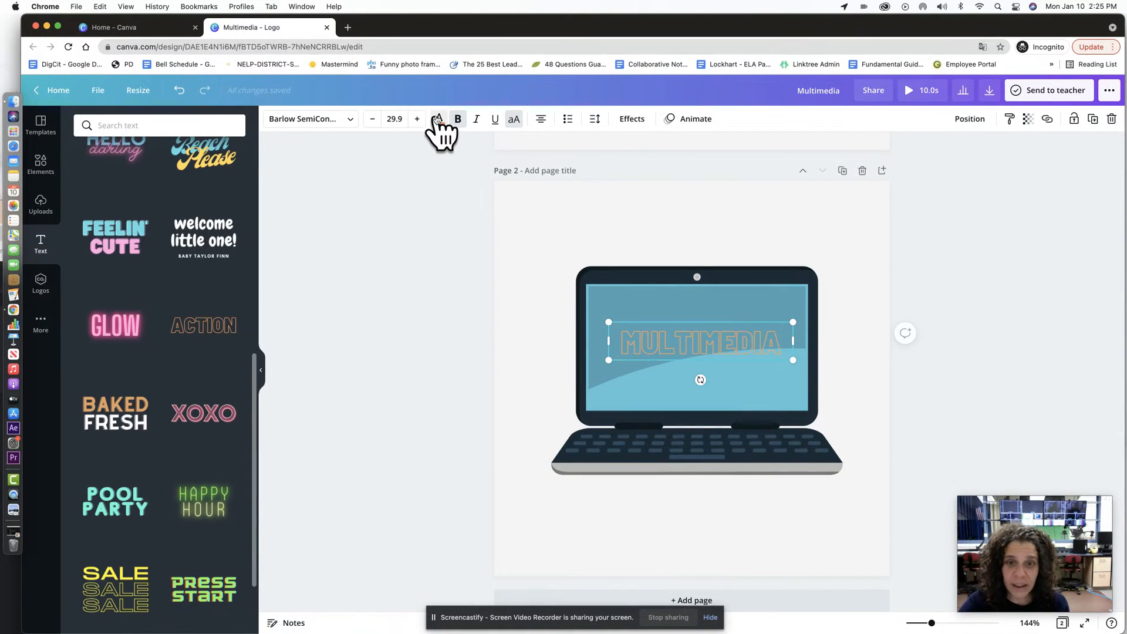
{"action": "left_click", "coordinate": [438, 120]}
{"action": "left_click", "coordinate": [121, 183]}
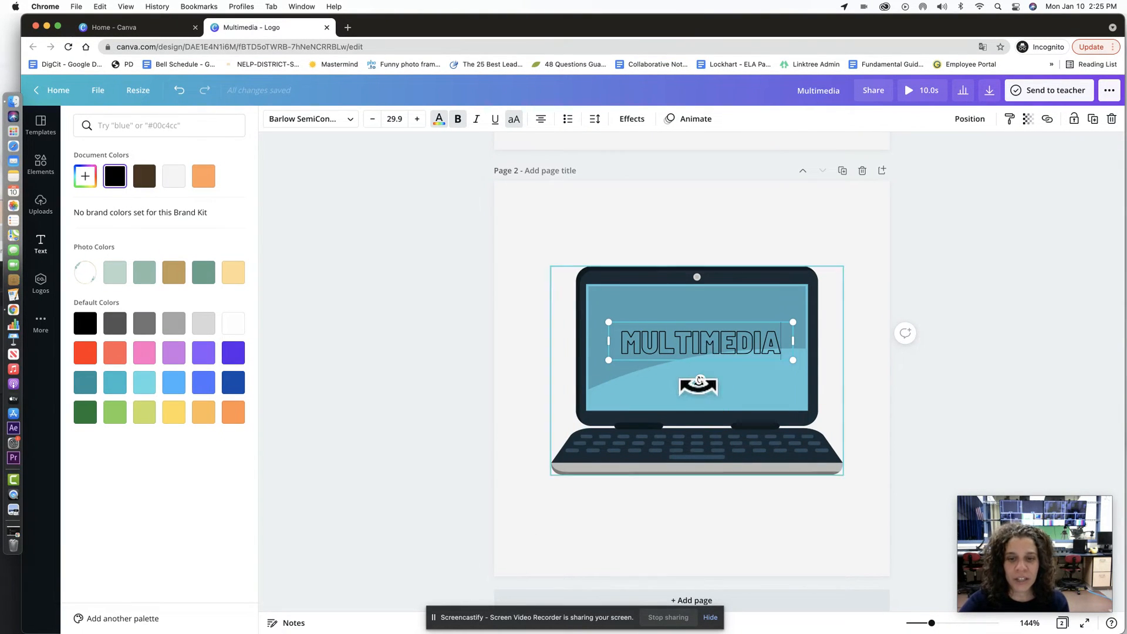
{"action": "left_click_drag", "start_coordinate": [720, 319], "coordinate": [719, 299]}
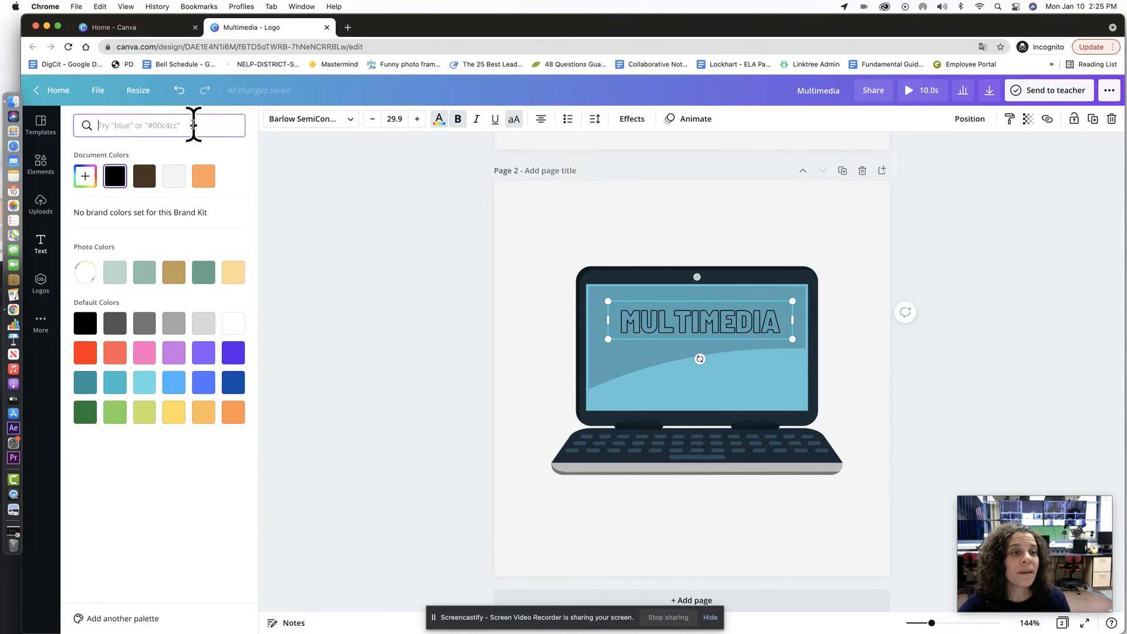
Step: Add a Wi-Fi graphic and shrink it into the laptop screen's lower right corner
{"action": "left_click", "coordinate": [42, 165]}
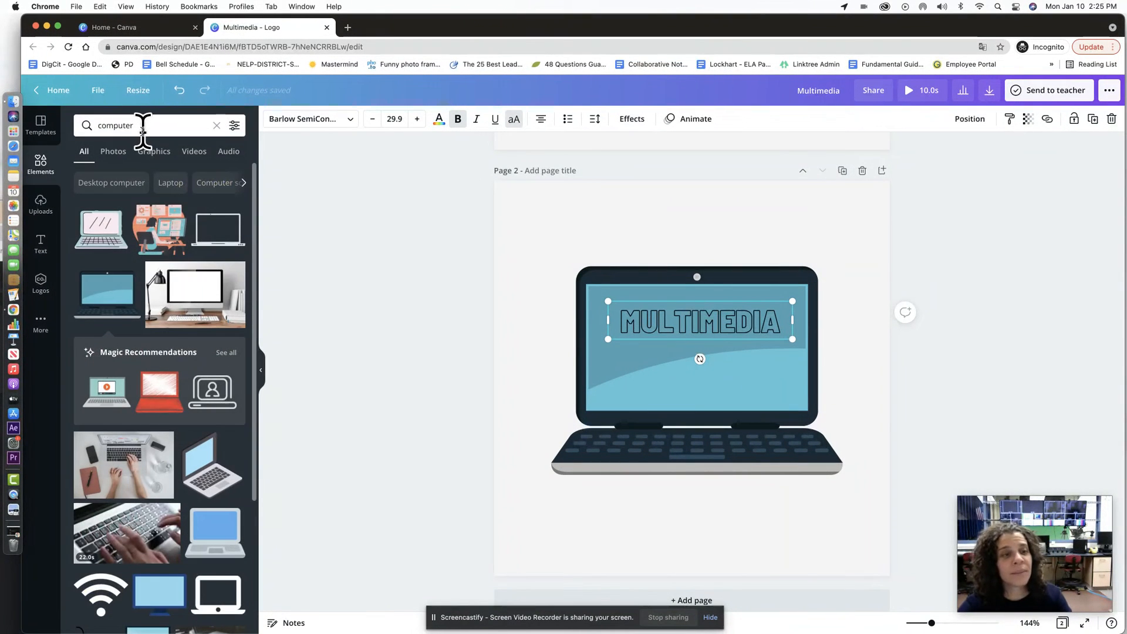
{"action": "left_click", "coordinate": [143, 130]}
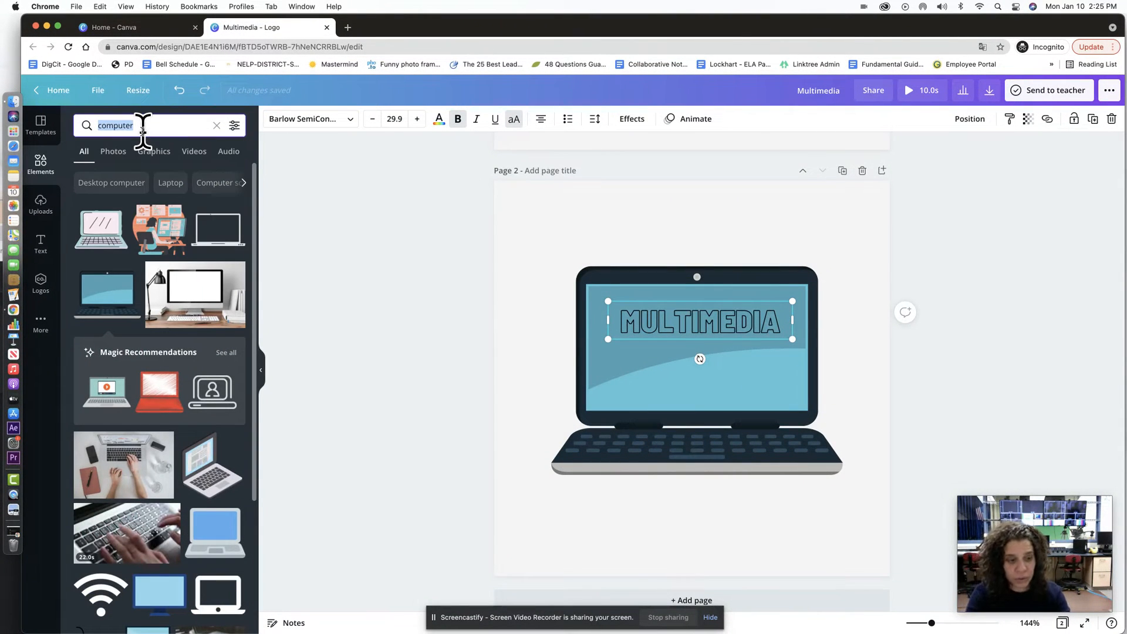
{"action": "scroll", "coordinate": [159, 495], "scroll_direction": "down", "scroll_amount": 3}
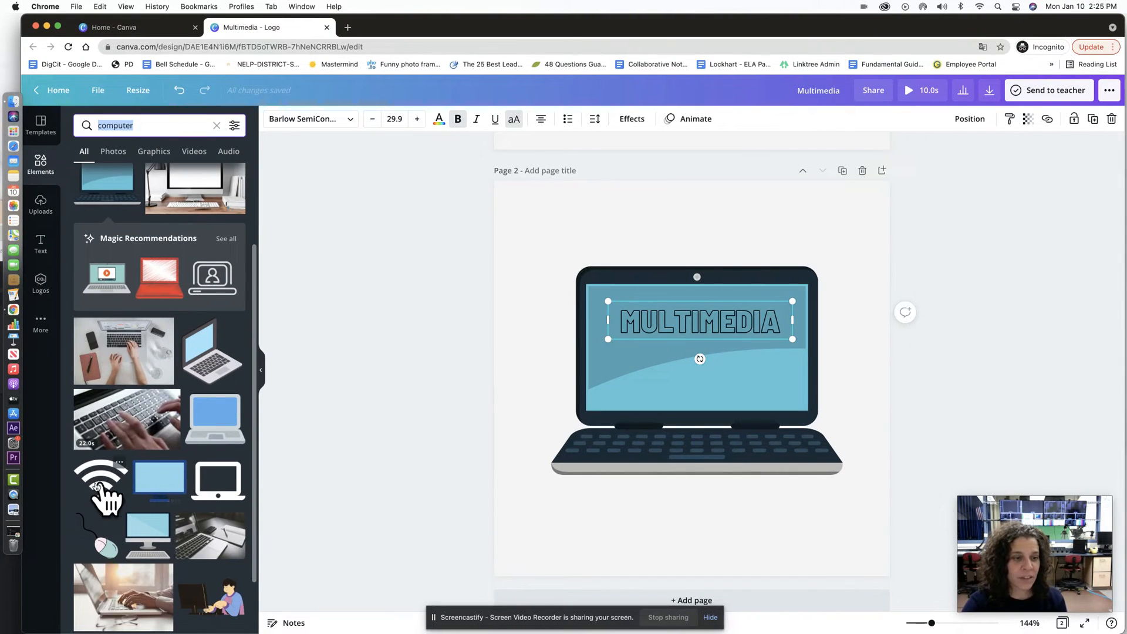
{"action": "left_click", "coordinate": [96, 487]}
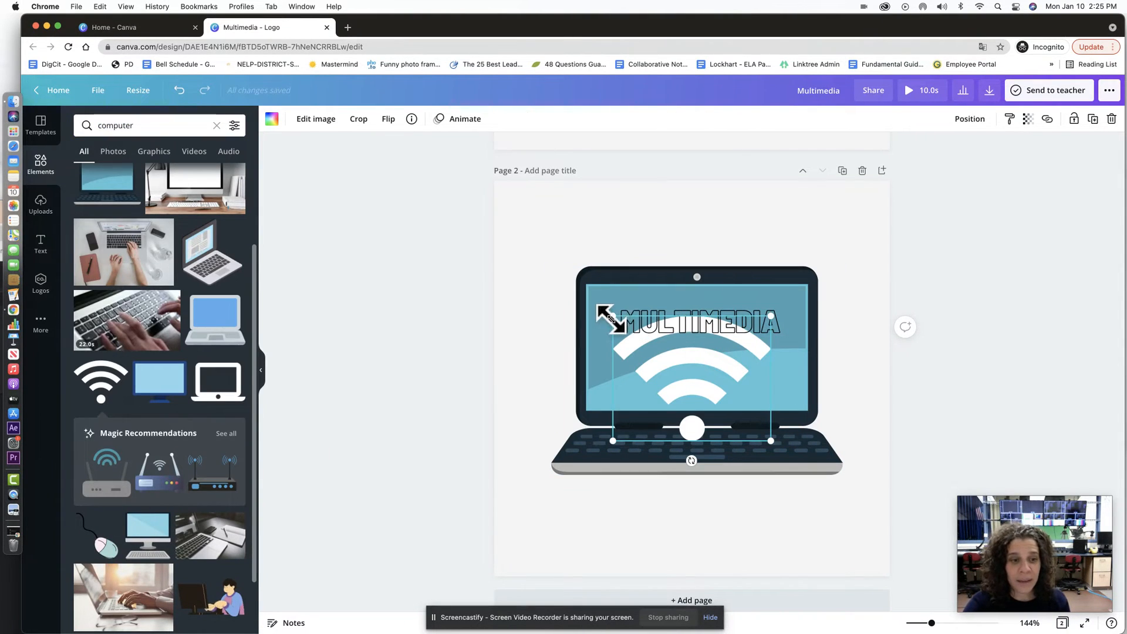
{"action": "left_click_drag", "start_coordinate": [610, 317], "coordinate": [772, 386]}
Step: Search elements for 'audio' and add a small microphone icon to the laptop screen
{"action": "left_click", "coordinate": [158, 126]}
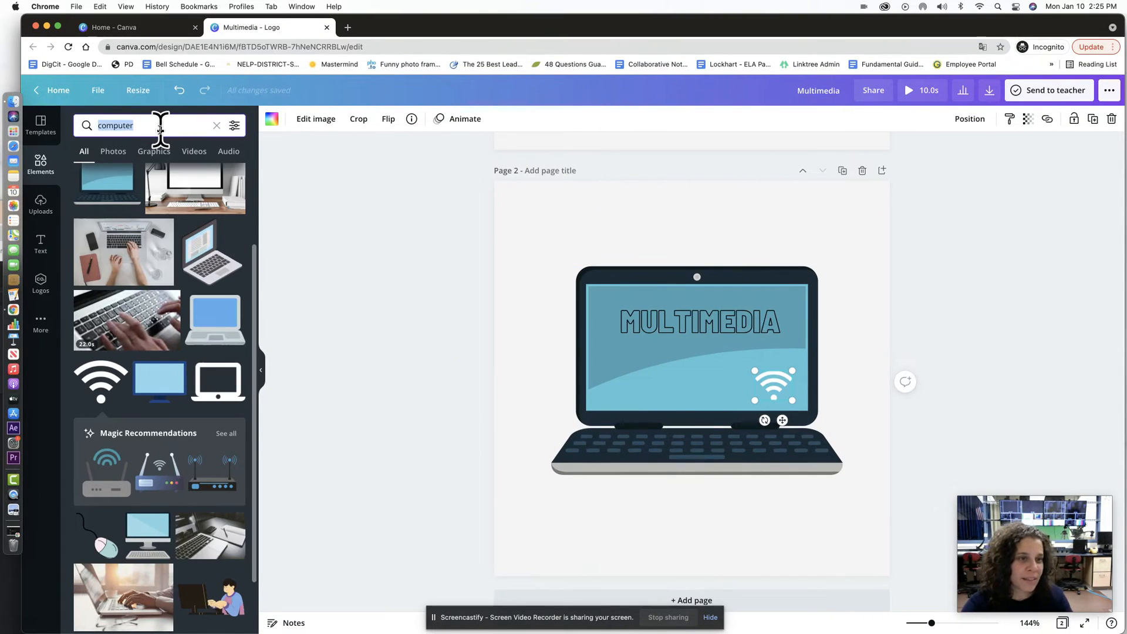
{"action": "type", "text": "audi"}
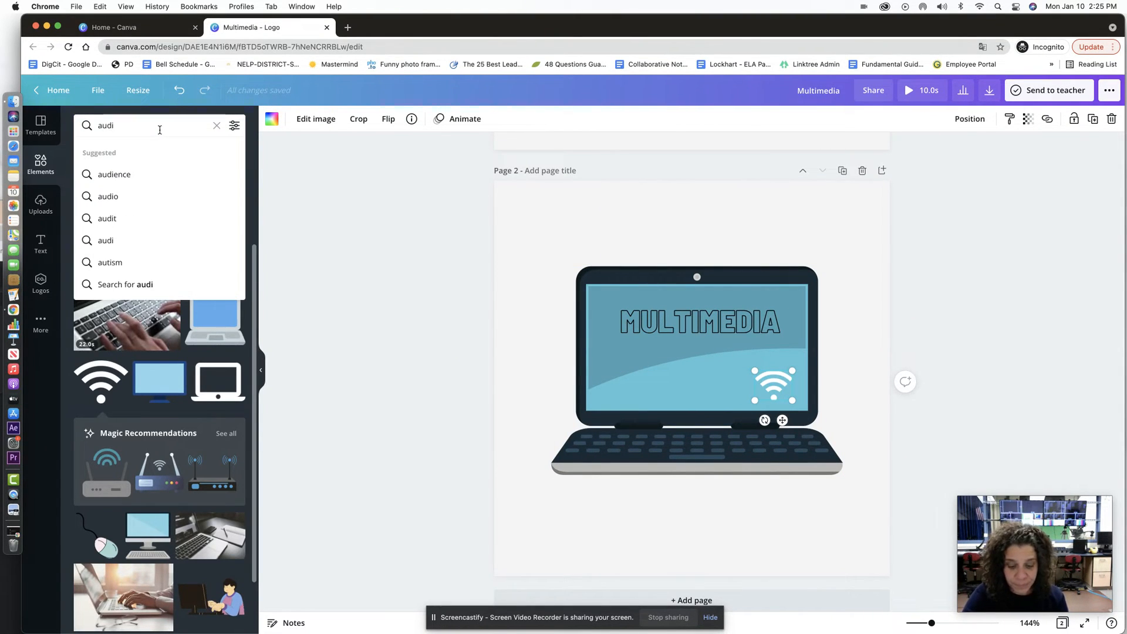
{"action": "type", "text": "o"}
{"action": "key", "text": "Return"}
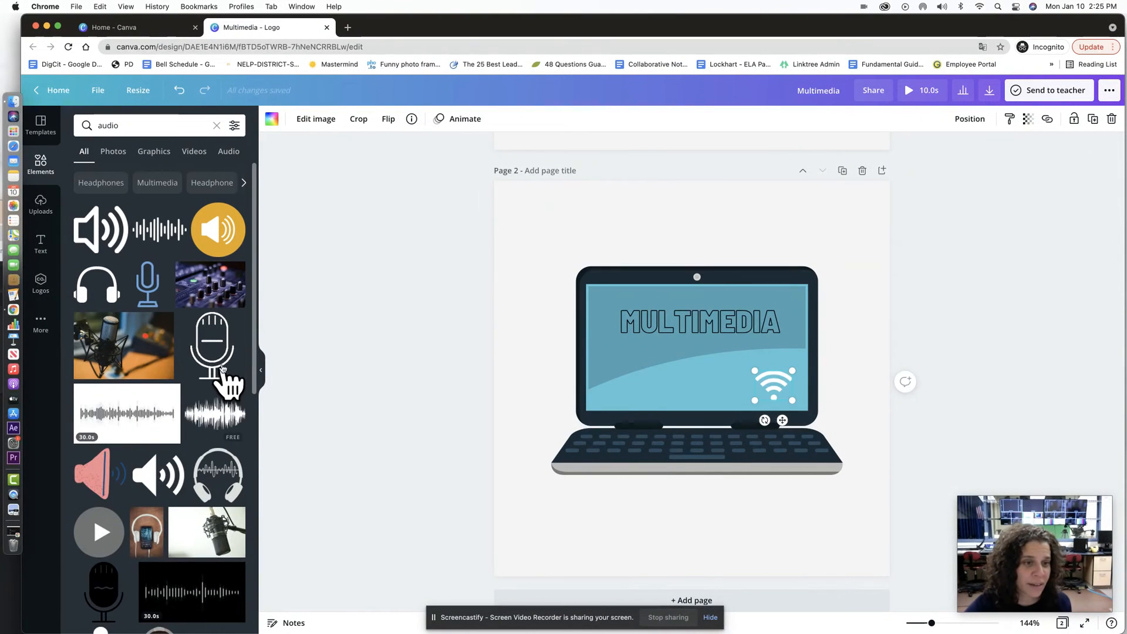
{"action": "left_click", "coordinate": [213, 358]}
{"action": "left_click_drag", "start_coordinate": [589, 220], "coordinate": [742, 370]}
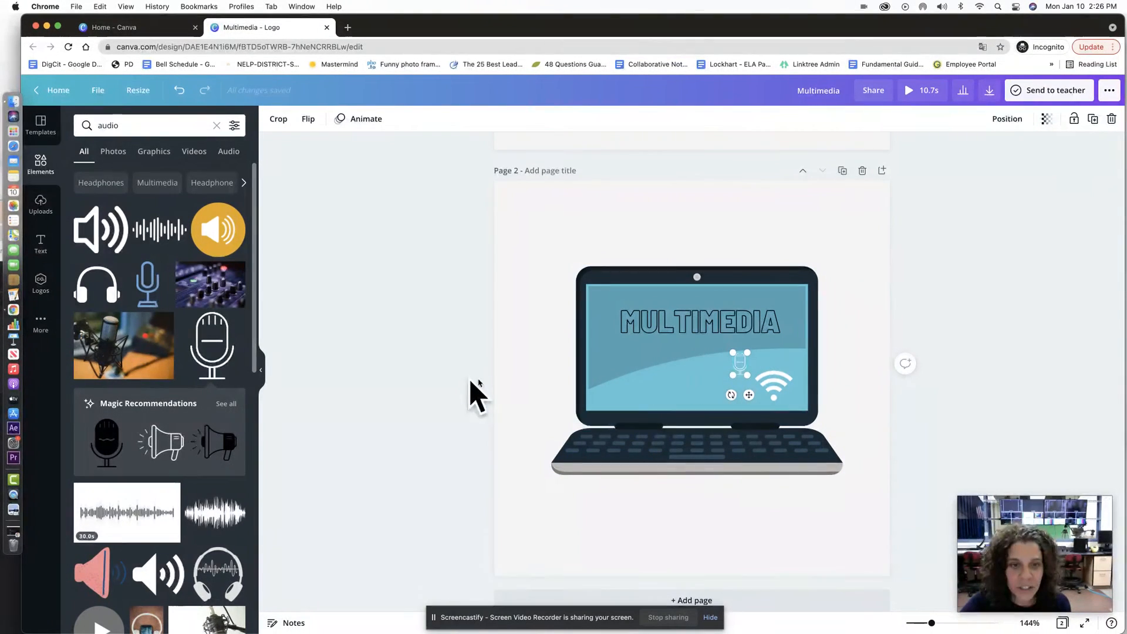
Step: Check the microphone's placement, then select the Wi-Fi icon to change its colour
{"action": "left_click", "coordinate": [509, 376]}
{"action": "left_click", "coordinate": [742, 369]}
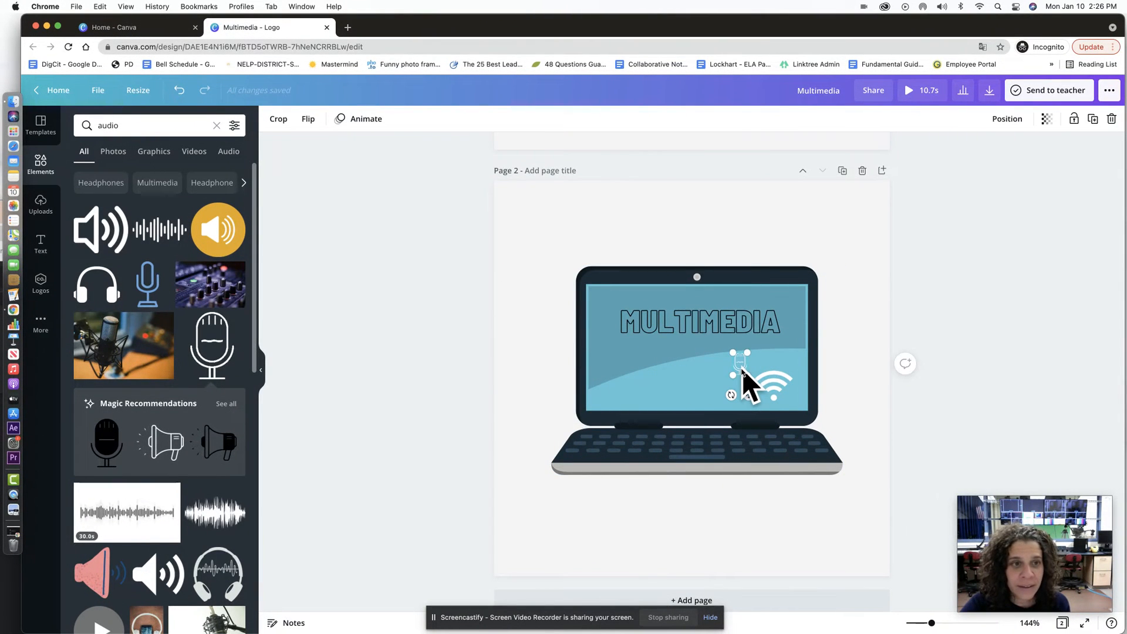
{"action": "left_click", "coordinate": [770, 389]}
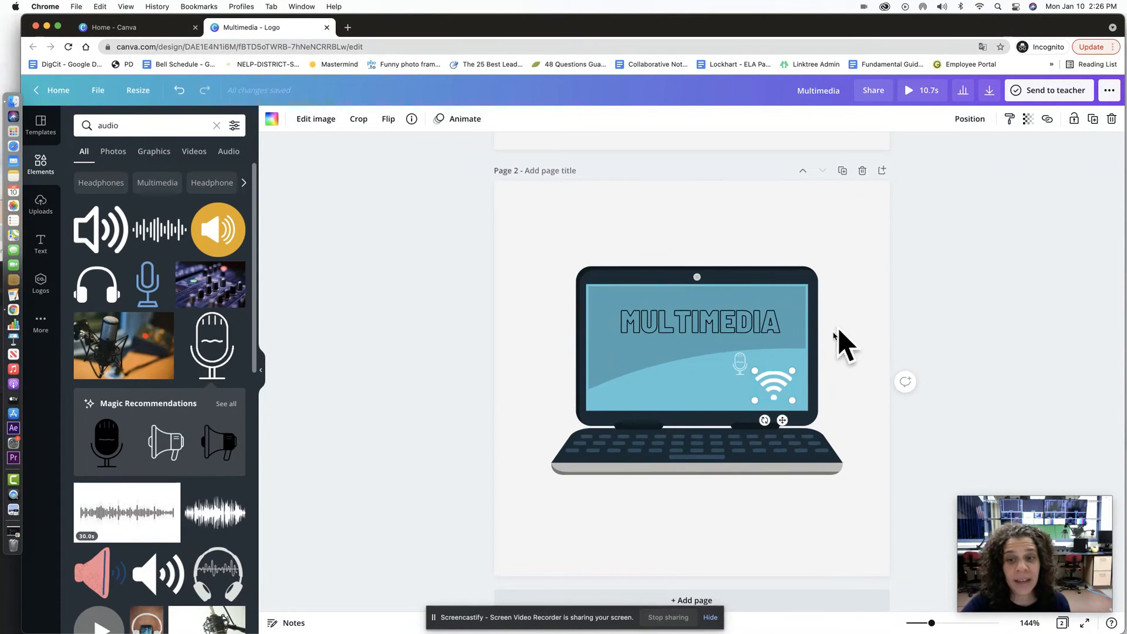
{"action": "left_click", "coordinate": [272, 119]}
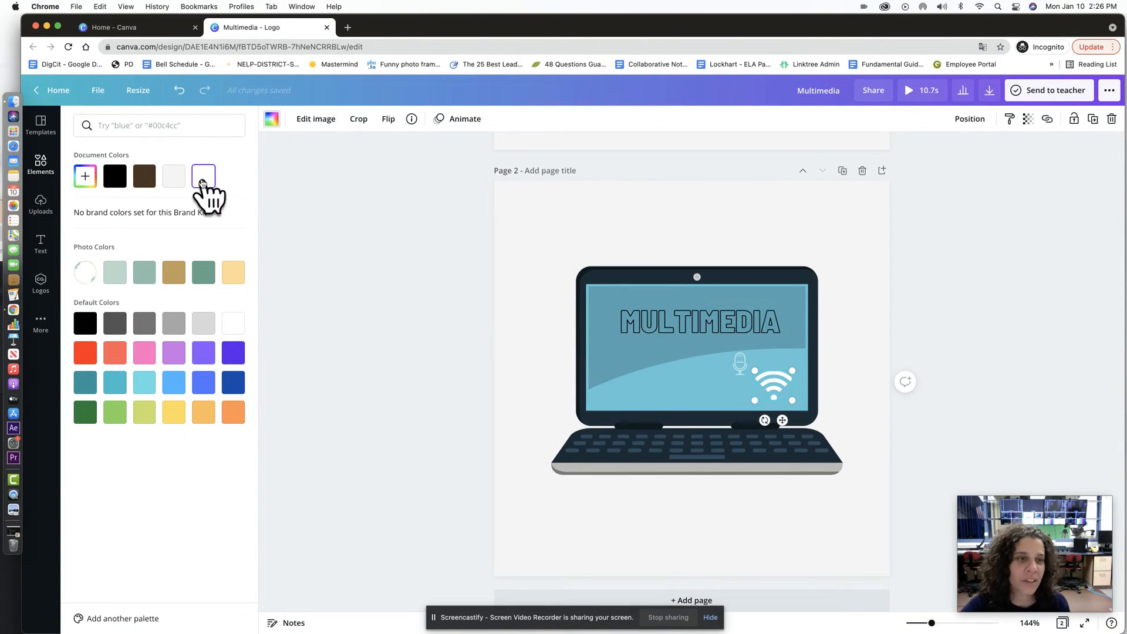
Step: Search elements for 'gear' and add a small gear icon above the Wi-Fi symbol
{"action": "left_click", "coordinate": [42, 168]}
{"action": "left_click", "coordinate": [143, 124]}
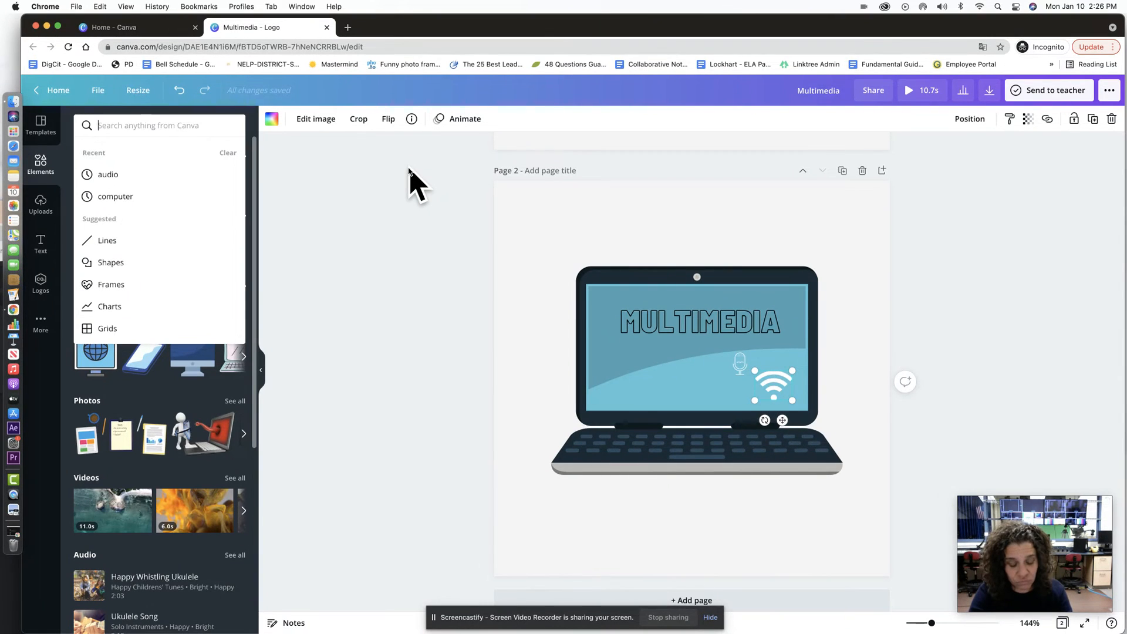
{"action": "type", "text": "gear"}
{"action": "key", "text": "Return"}
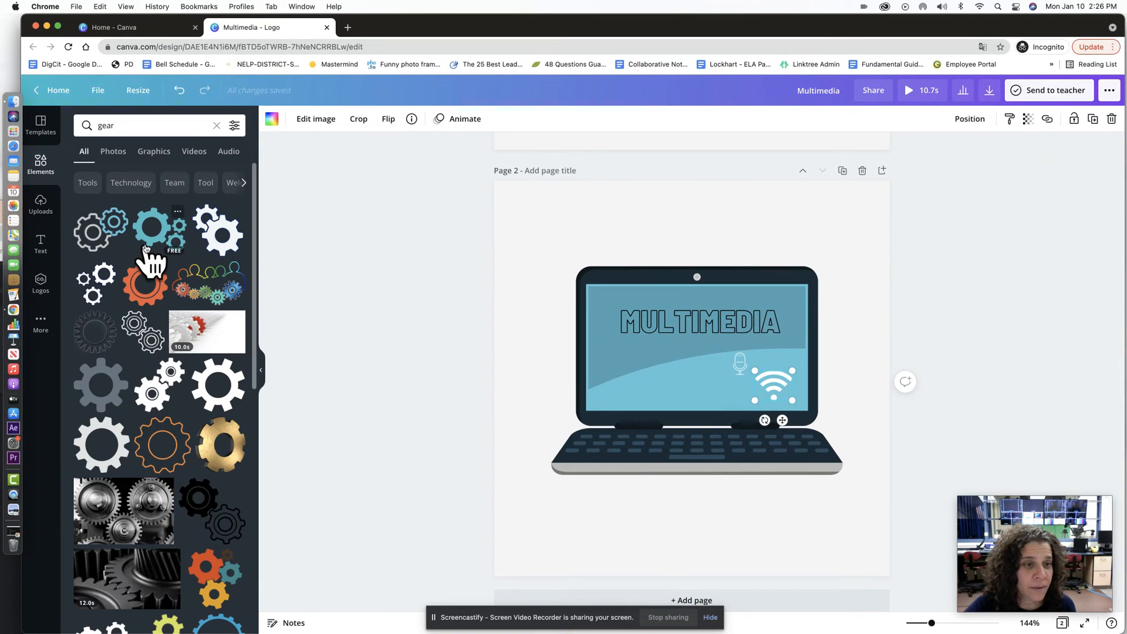
{"action": "left_click", "coordinate": [209, 237]}
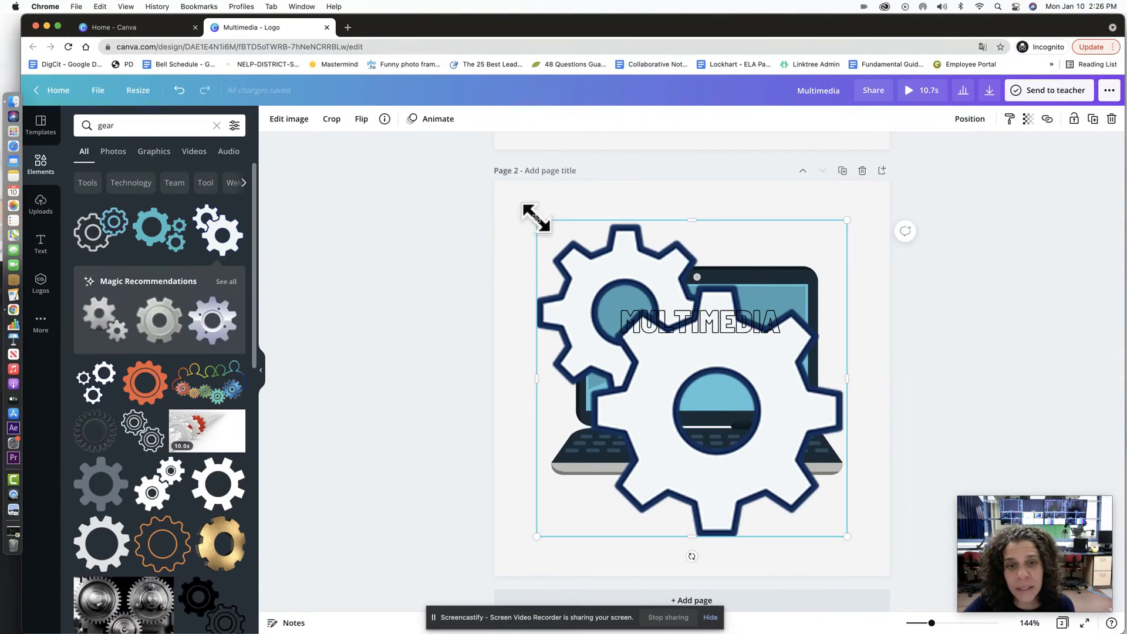
{"action": "left_click_drag", "start_coordinate": [534, 217], "coordinate": [801, 389]}
Step: Search the elements library for 'sound' graphics
{"action": "double_click", "coordinate": [145, 126]}
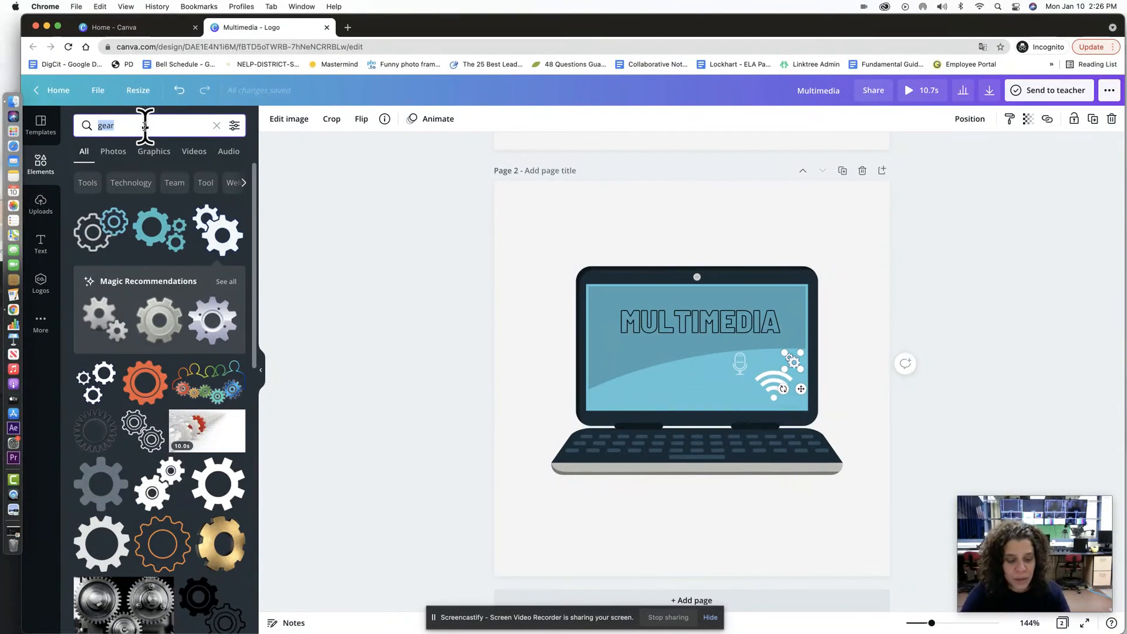
{"action": "type", "text": "sound"}
{"action": "key", "text": "Return"}
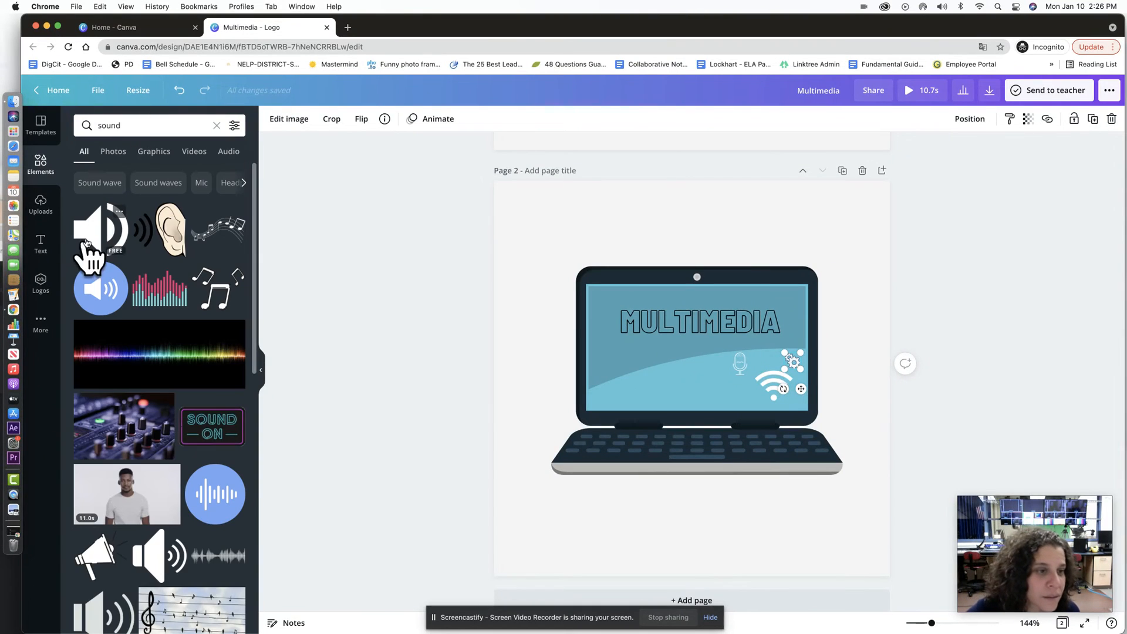
Step: Add a small white speaker icon beside the Wi-Fi symbol, aligned just left of it
{"action": "left_click", "coordinate": [113, 229]}
{"action": "left_click_drag", "start_coordinate": [611, 302], "coordinate": [732, 394]}
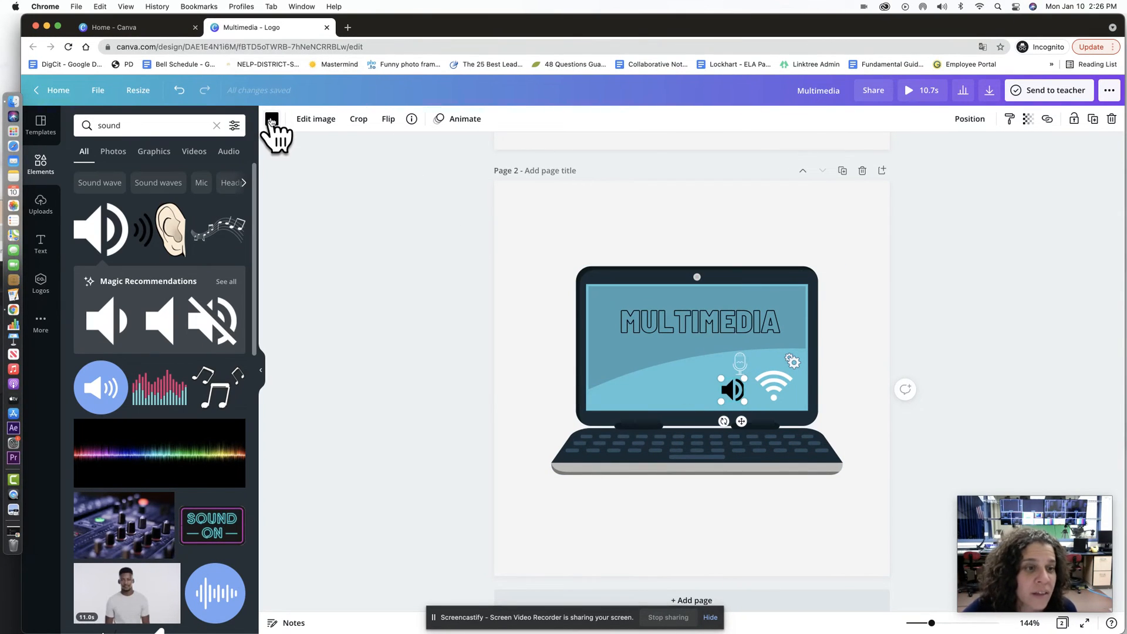
{"action": "left_click", "coordinate": [272, 118]}
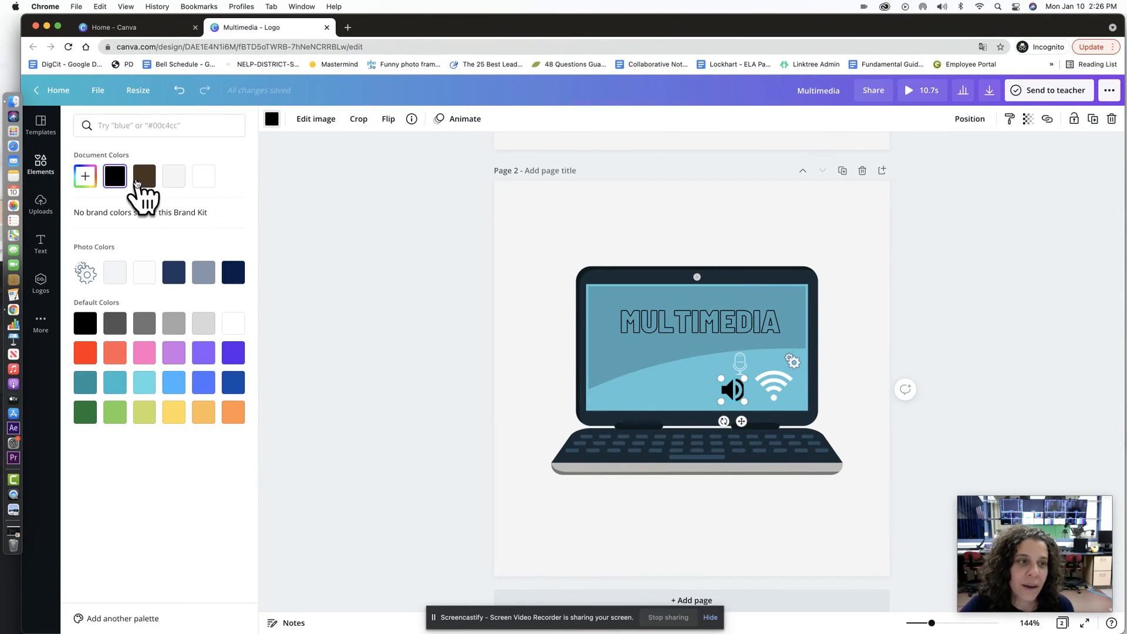
{"action": "left_click", "coordinate": [201, 182]}
{"action": "left_click", "coordinate": [308, 256]}
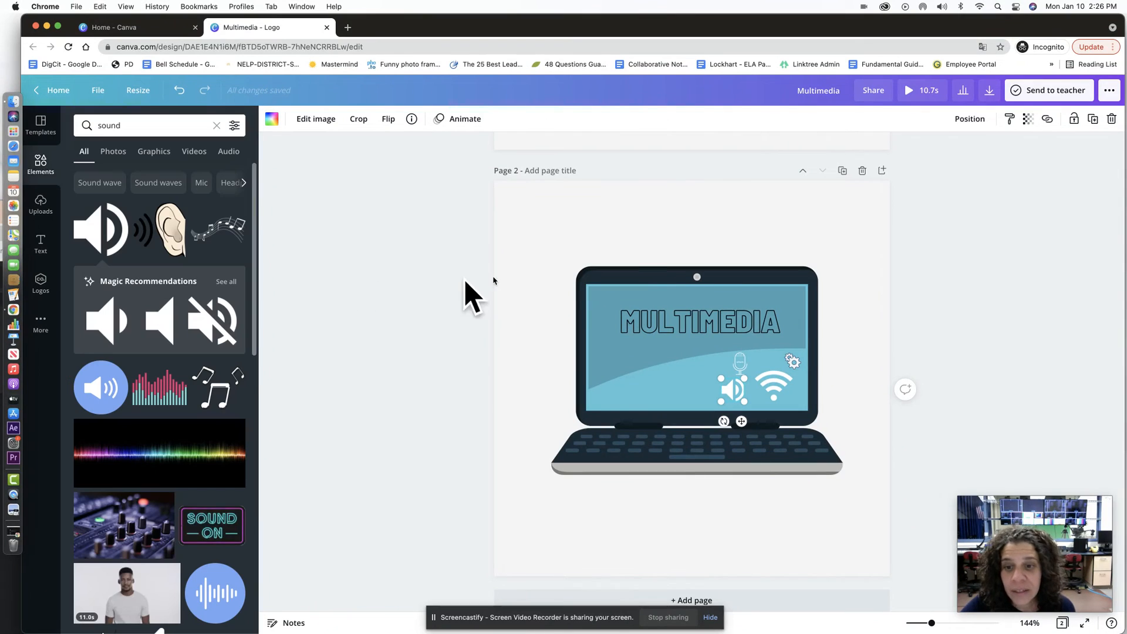
{"action": "left_click_drag", "start_coordinate": [732, 399], "coordinate": [721, 397]}
Step: Change the MULTIMEDIA title's text colour to white
{"action": "left_click", "coordinate": [737, 327]}
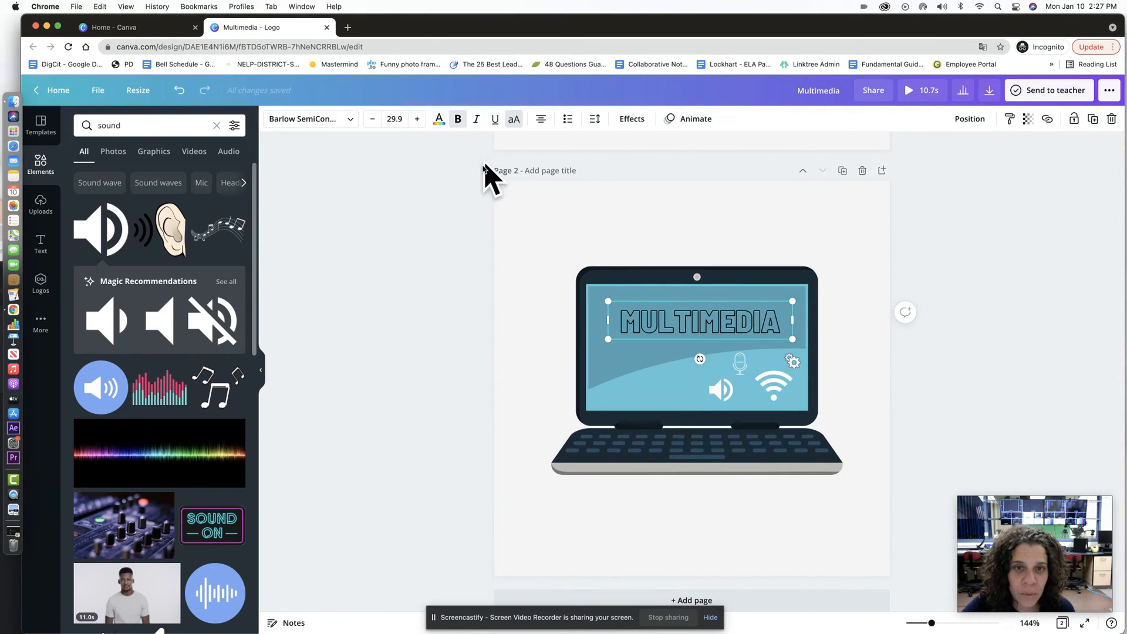
{"action": "left_click", "coordinate": [439, 119]}
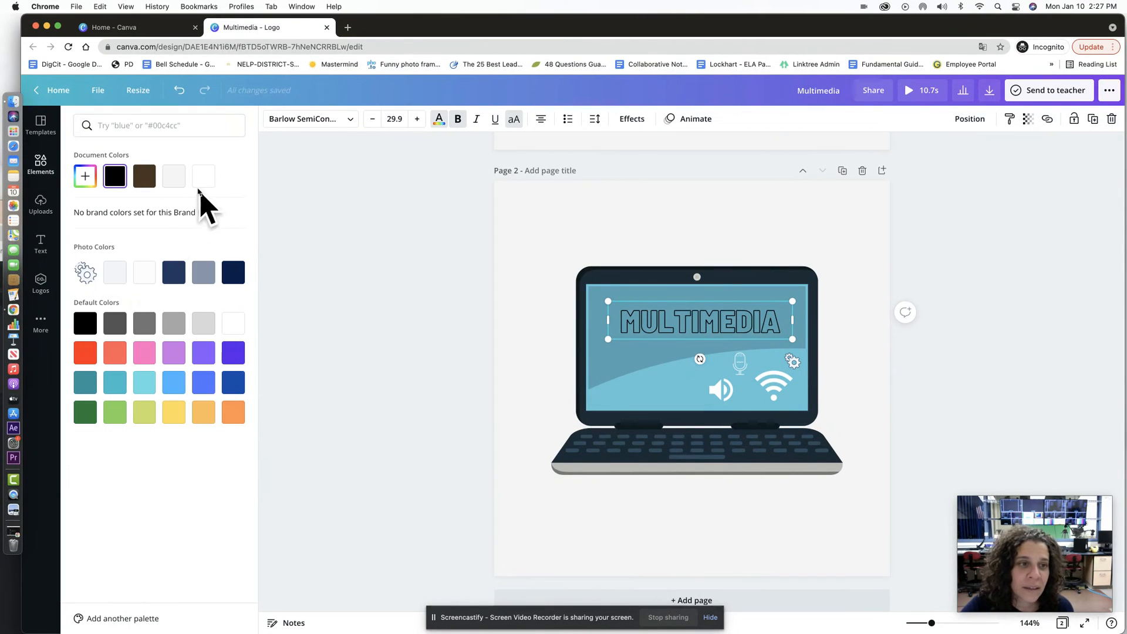
{"action": "left_click", "coordinate": [203, 176]}
{"action": "left_click", "coordinate": [352, 192]}
{"action": "left_click", "coordinate": [955, 352]}
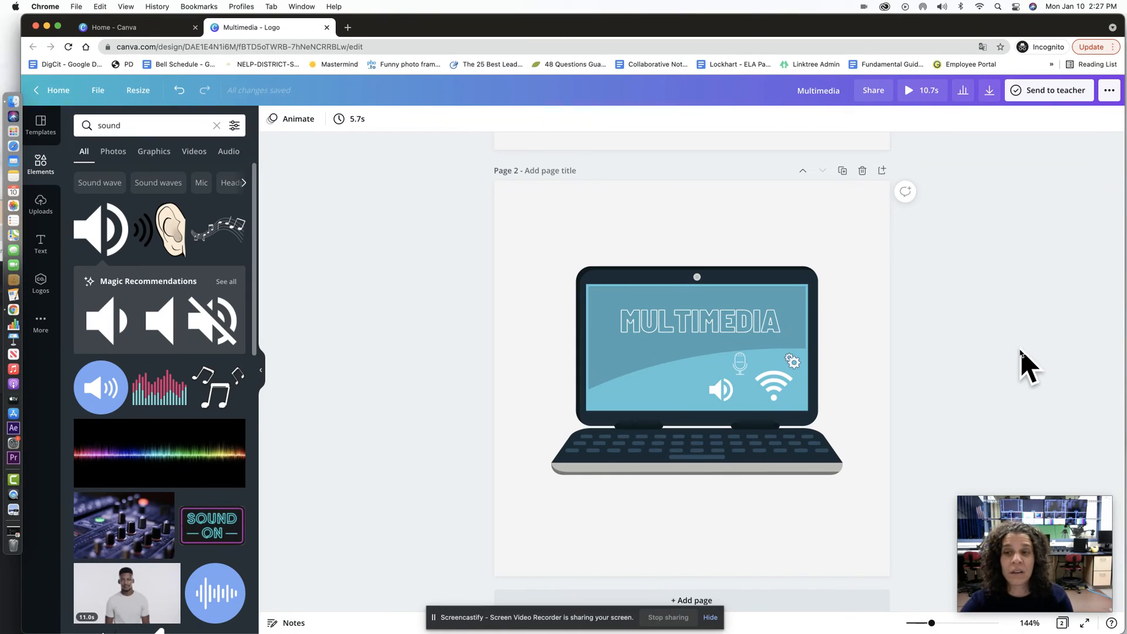
Step: Send the design to the teacher selected from the teacher list
{"action": "left_click", "coordinate": [1041, 96]}
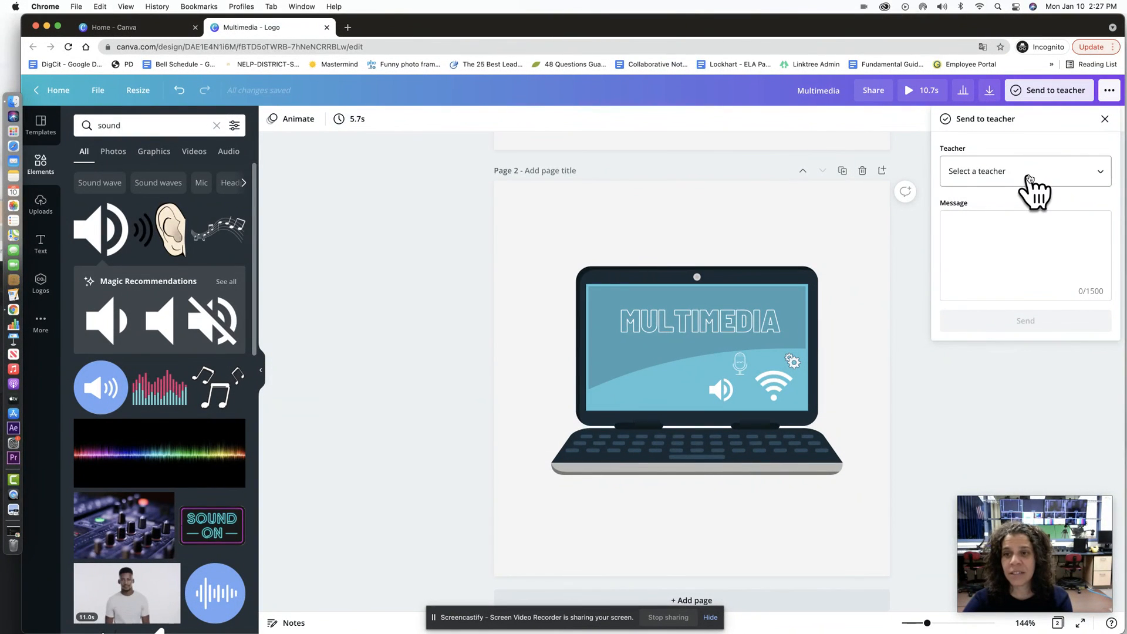
{"action": "left_click", "coordinate": [1029, 175]}
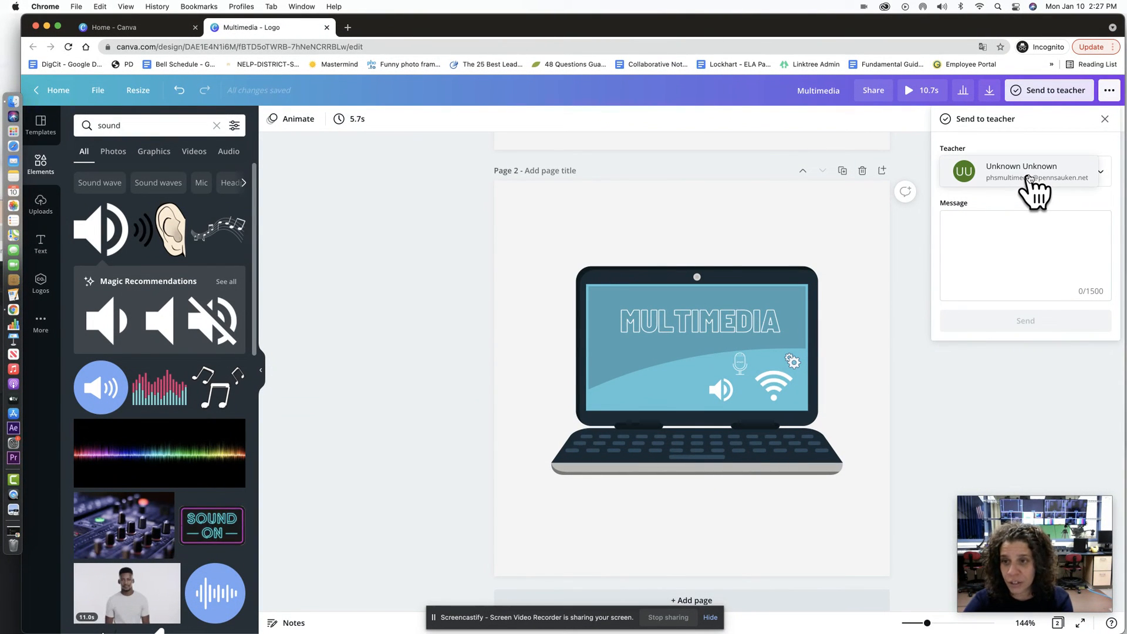
{"action": "left_click", "coordinate": [1029, 176]}
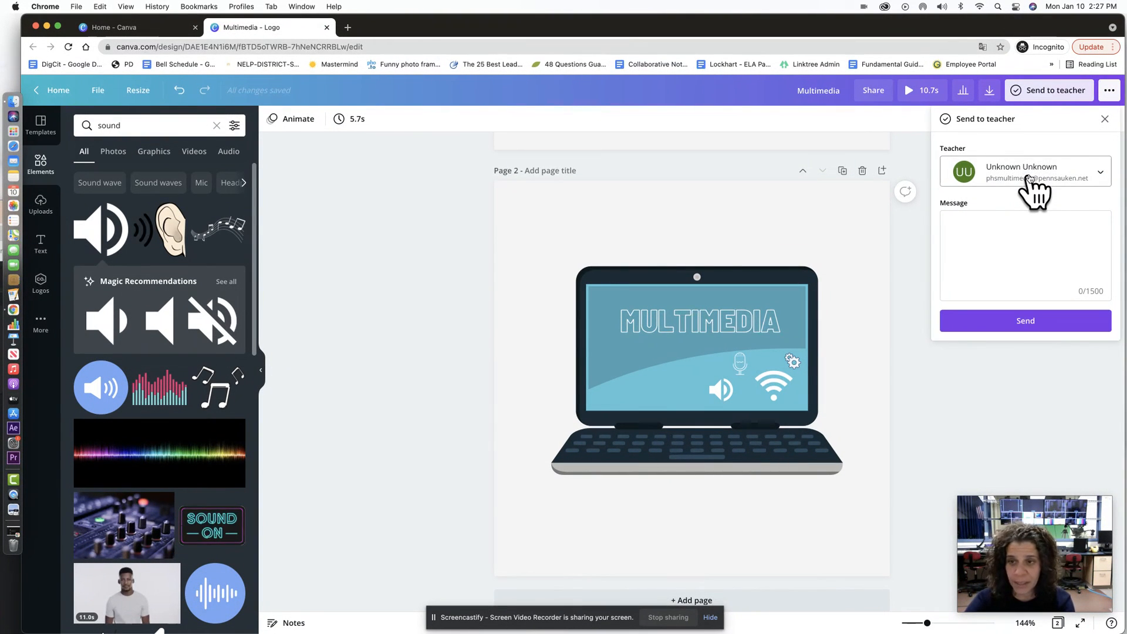
{"action": "left_click", "coordinate": [1025, 322]}
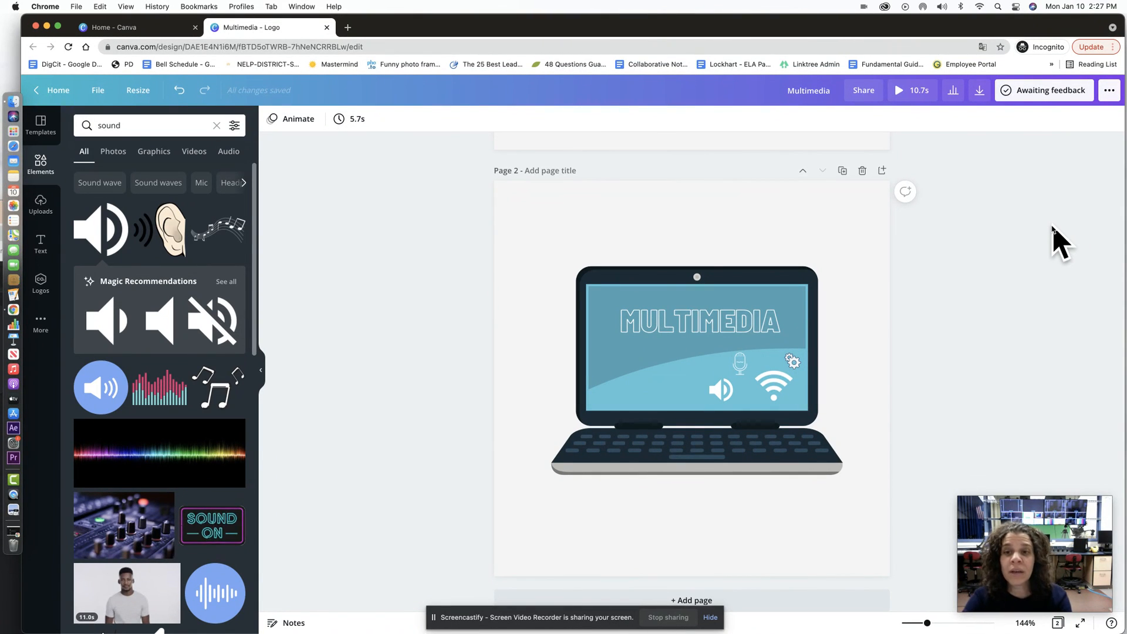
Step: Cancel a page 2 comment, then review and close the Awaiting feedback status panel
{"action": "left_click", "coordinate": [906, 192]}
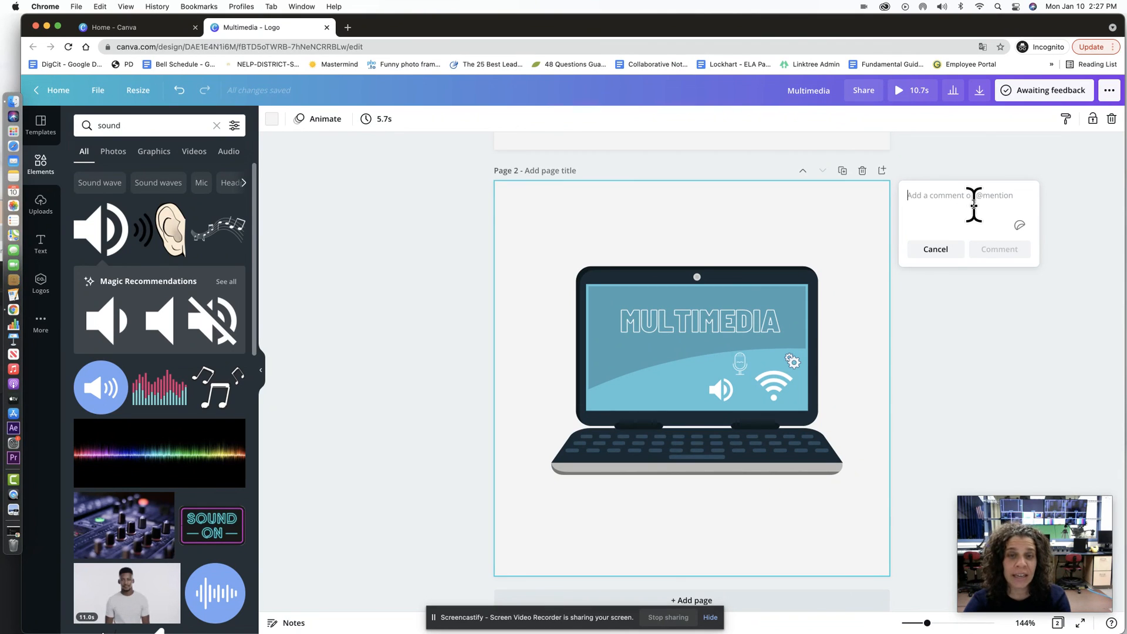
{"action": "left_click", "coordinate": [968, 335]}
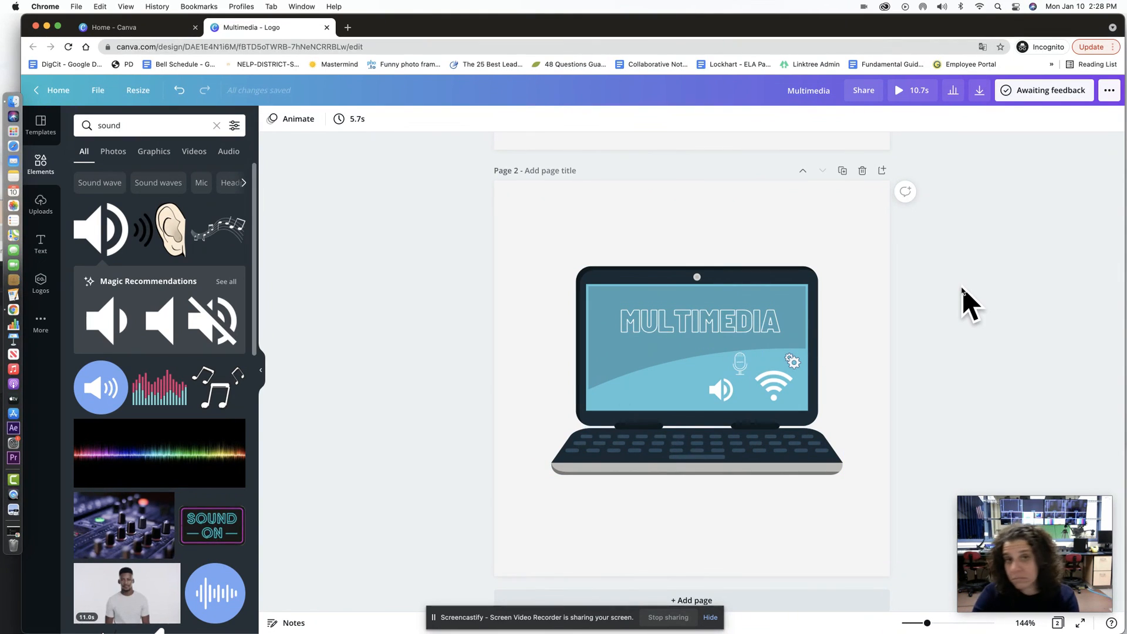
{"action": "left_click", "coordinate": [1050, 94]}
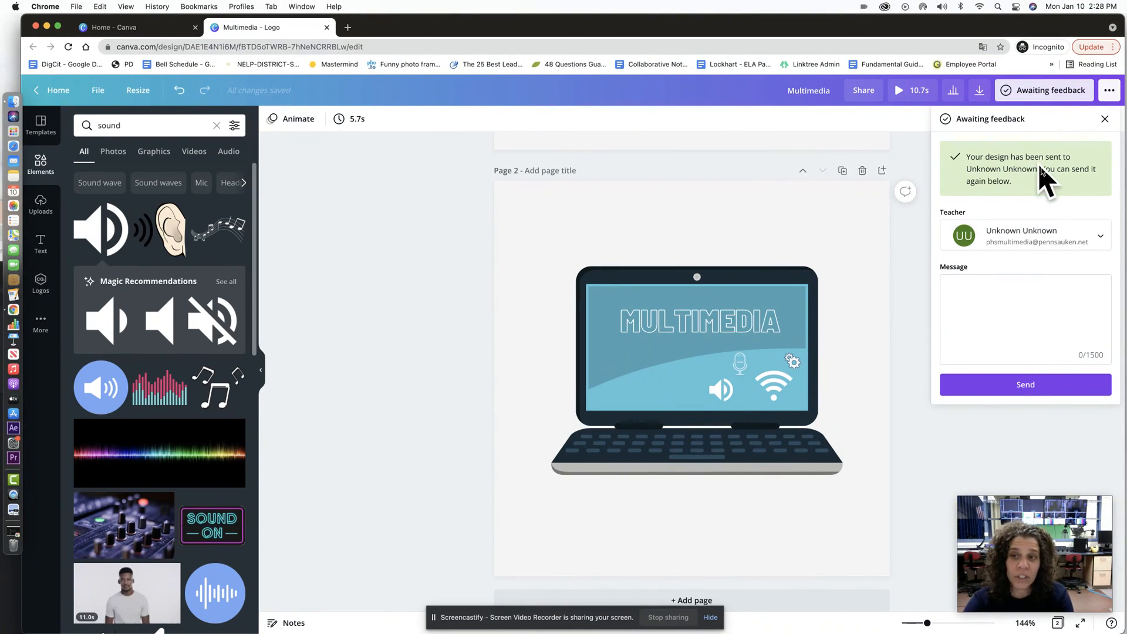
{"action": "left_click", "coordinate": [1105, 118]}
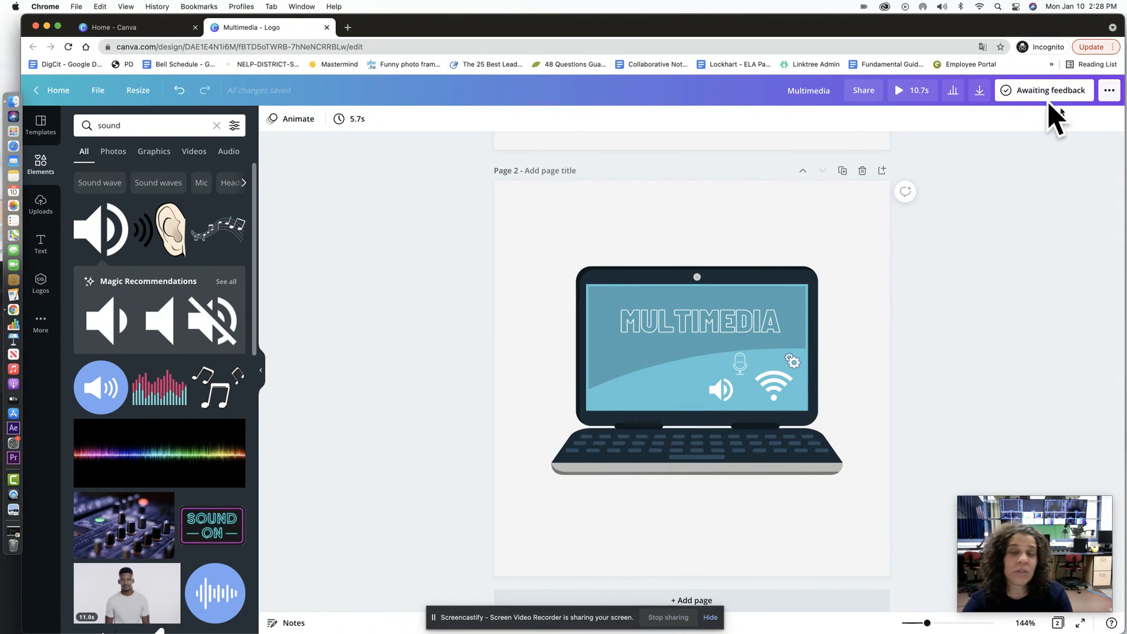